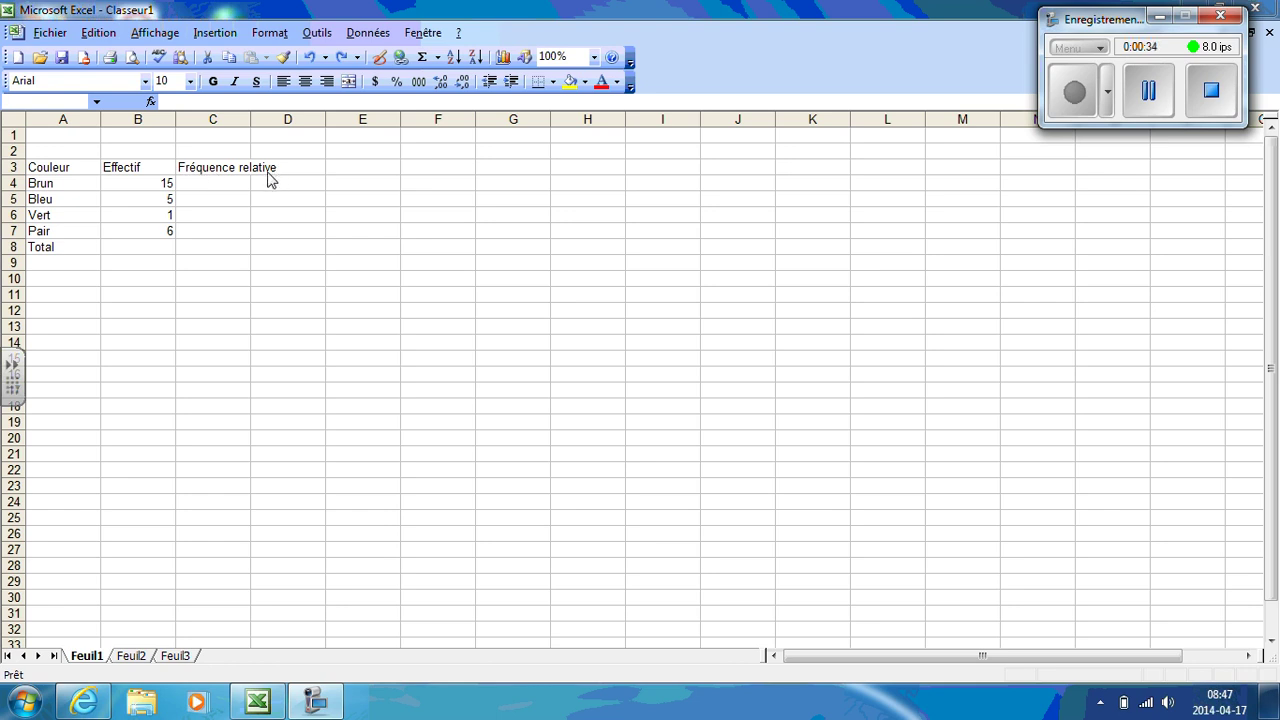
Widen column C so the heading "Fréquence relative" fits inside it
{"action": "left_click", "coordinate": [231, 117]}
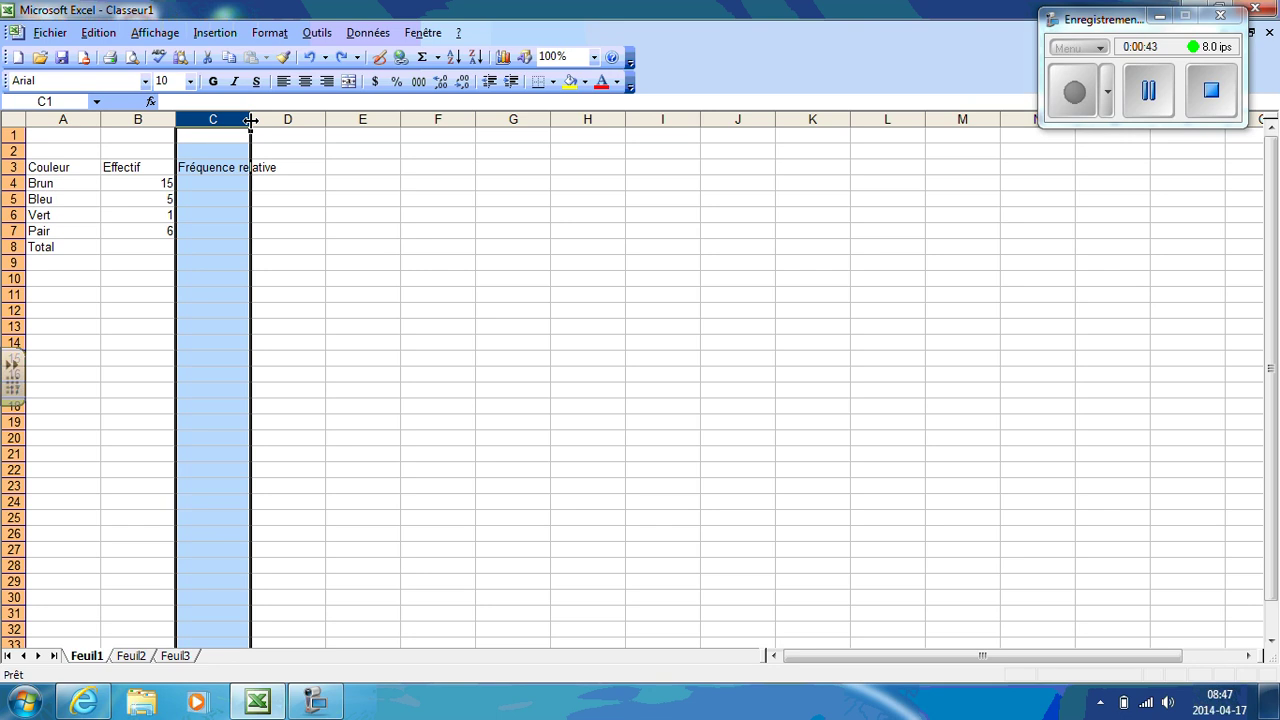
{"action": "left_click_drag", "start_coordinate": [250, 120], "coordinate": [250, 120]}
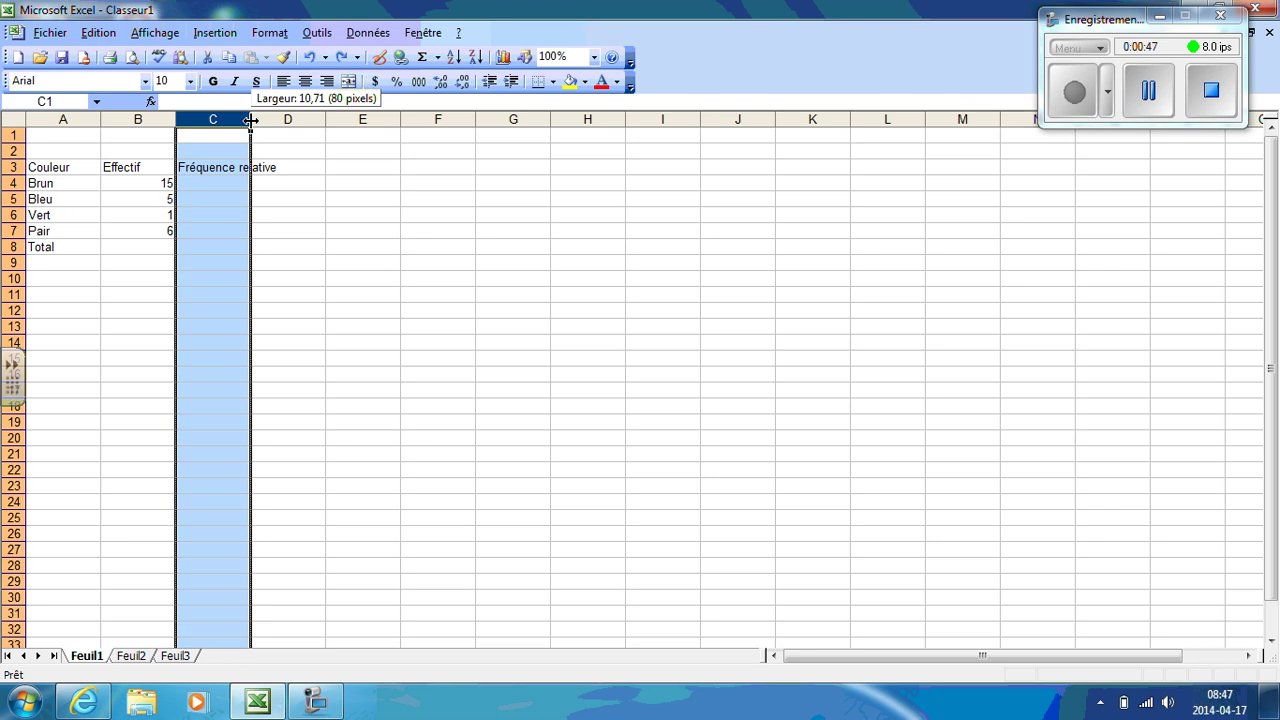
{"action": "left_click_drag", "start_coordinate": [250, 120], "coordinate": [278, 120]}
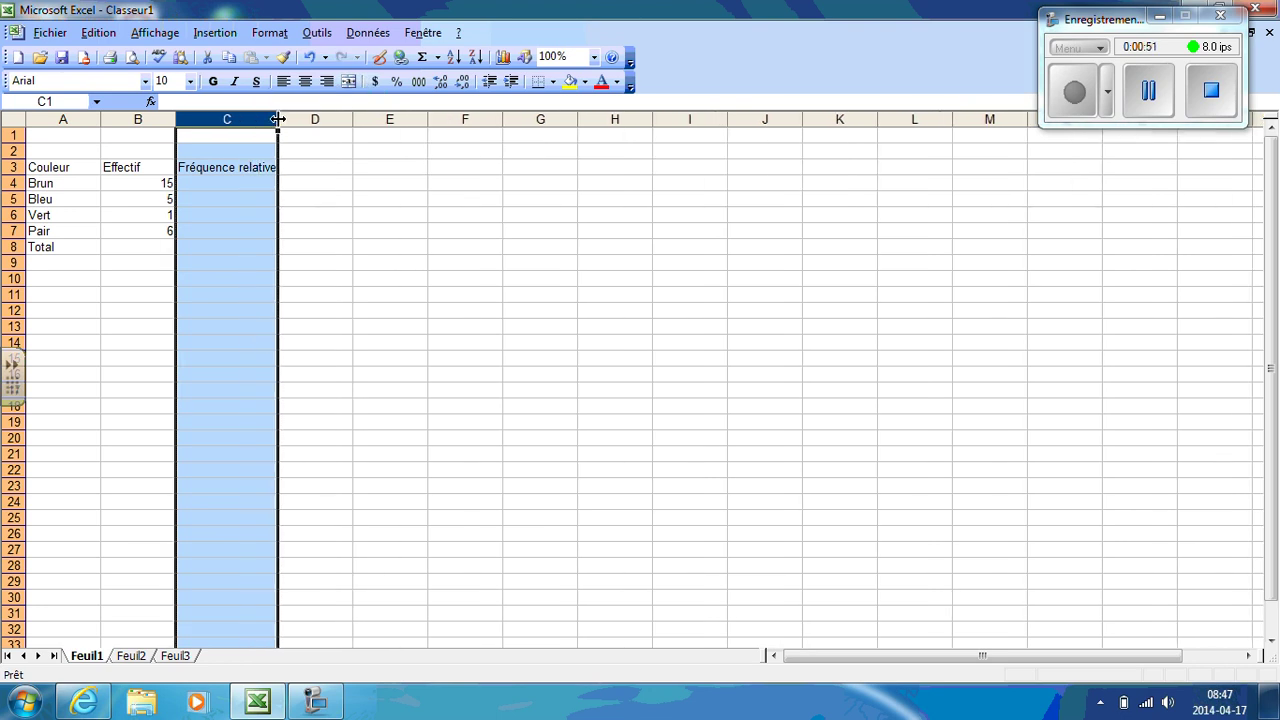
{"action": "left_click", "coordinate": [336, 231]}
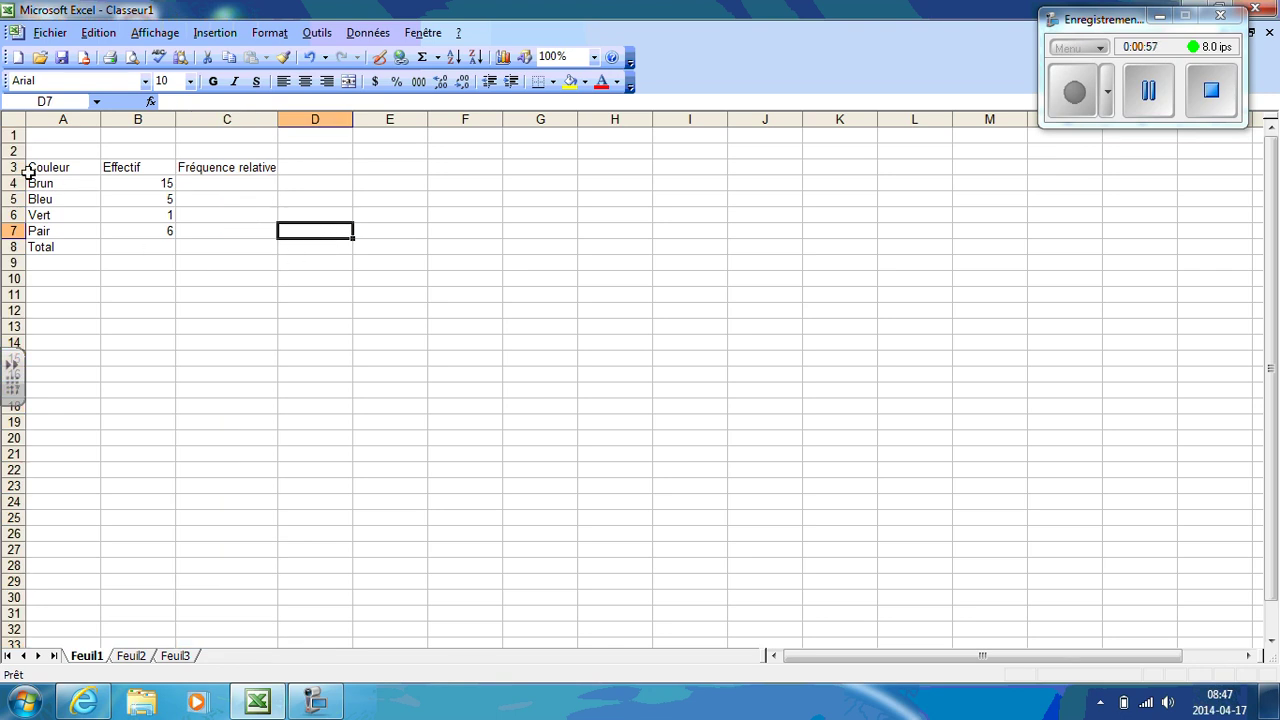
Apply a thick outline and thin inside borders to the table range A3:C8
{"action": "left_click_drag", "start_coordinate": [34, 168], "coordinate": [230, 240]}
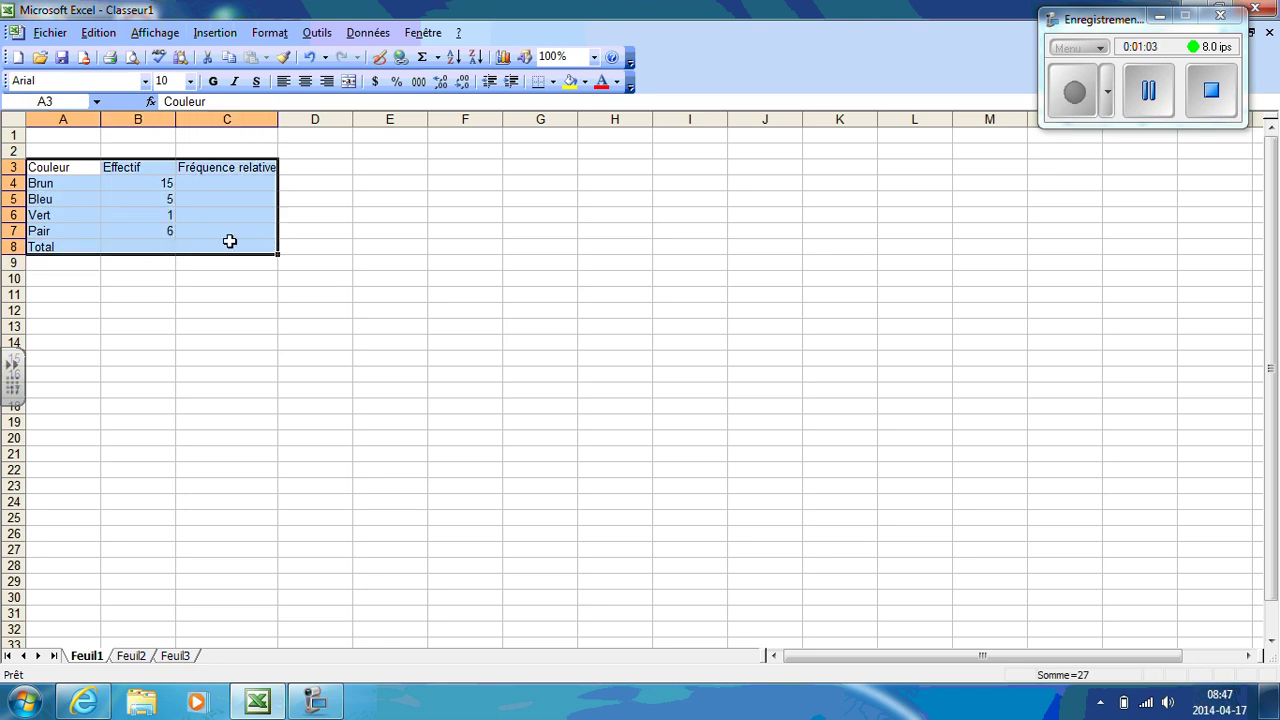
{"action": "right_click", "coordinate": [146, 198]}
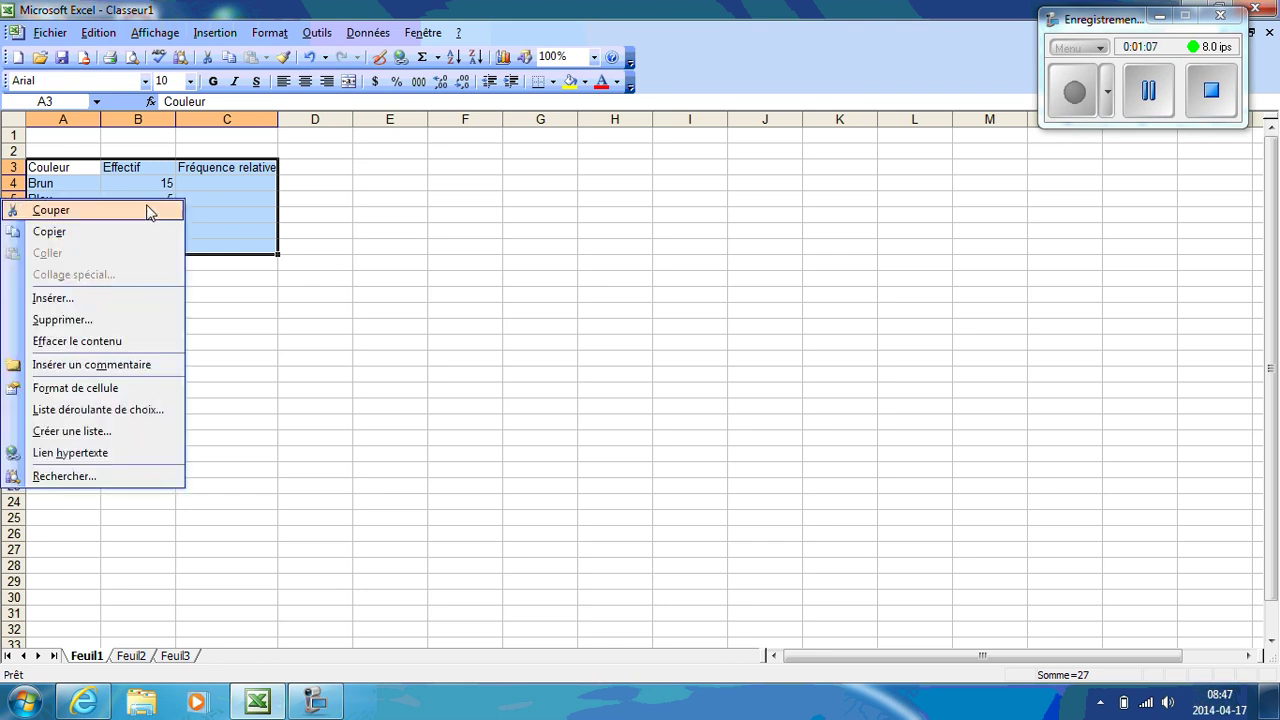
{"action": "left_click", "coordinate": [104, 391]}
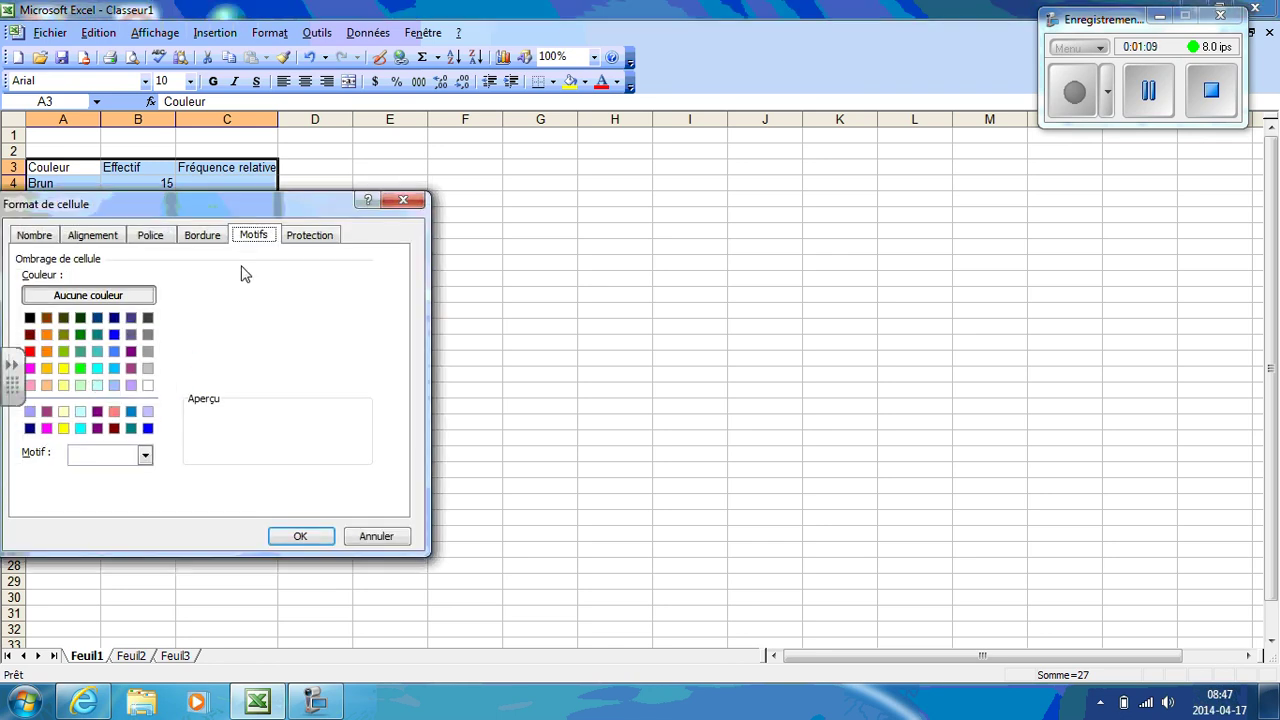
{"action": "left_click", "coordinate": [193, 238]}
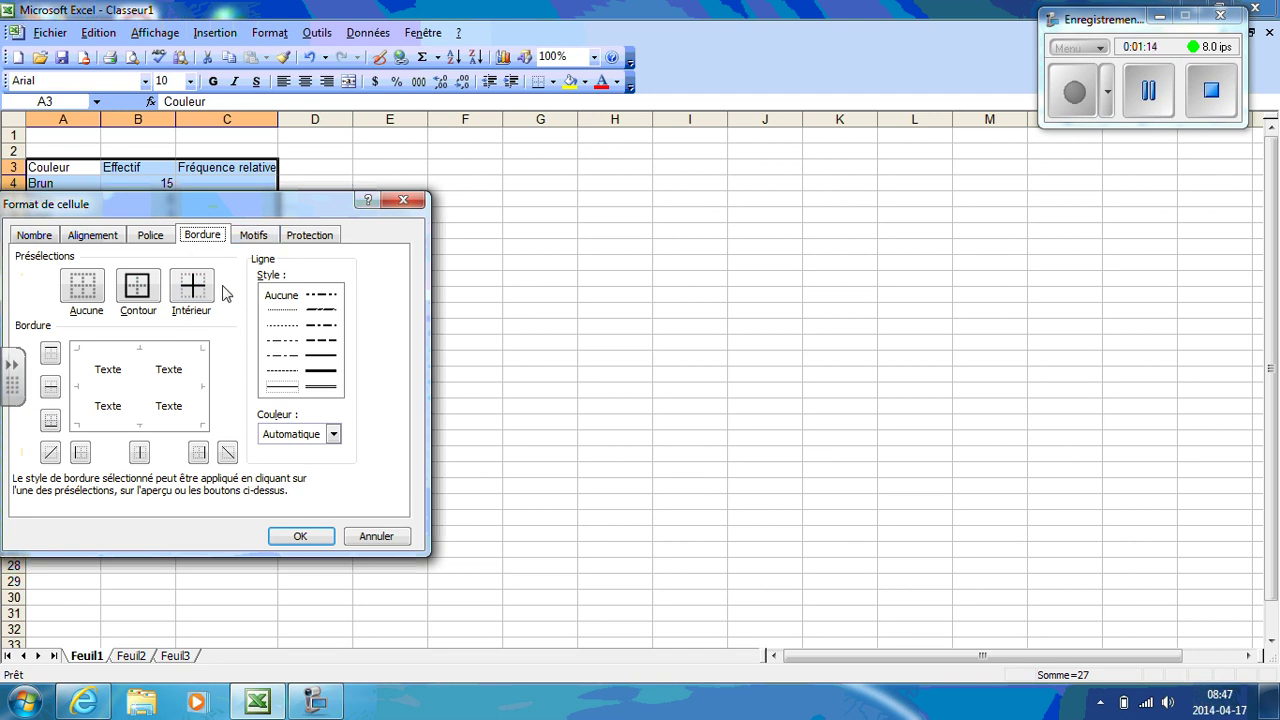
{"action": "left_click", "coordinate": [321, 370]}
{"action": "left_click", "coordinate": [137, 286]}
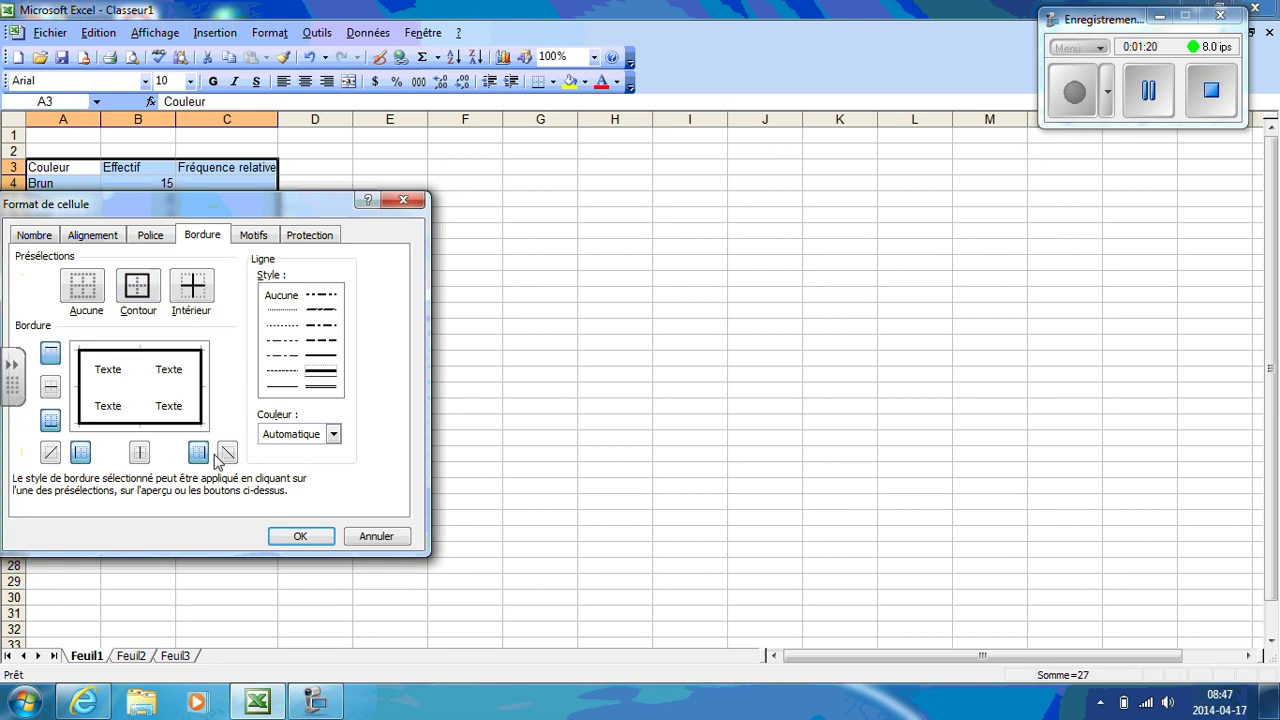
{"action": "left_click", "coordinate": [266, 430]}
{"action": "left_click", "coordinate": [284, 387]}
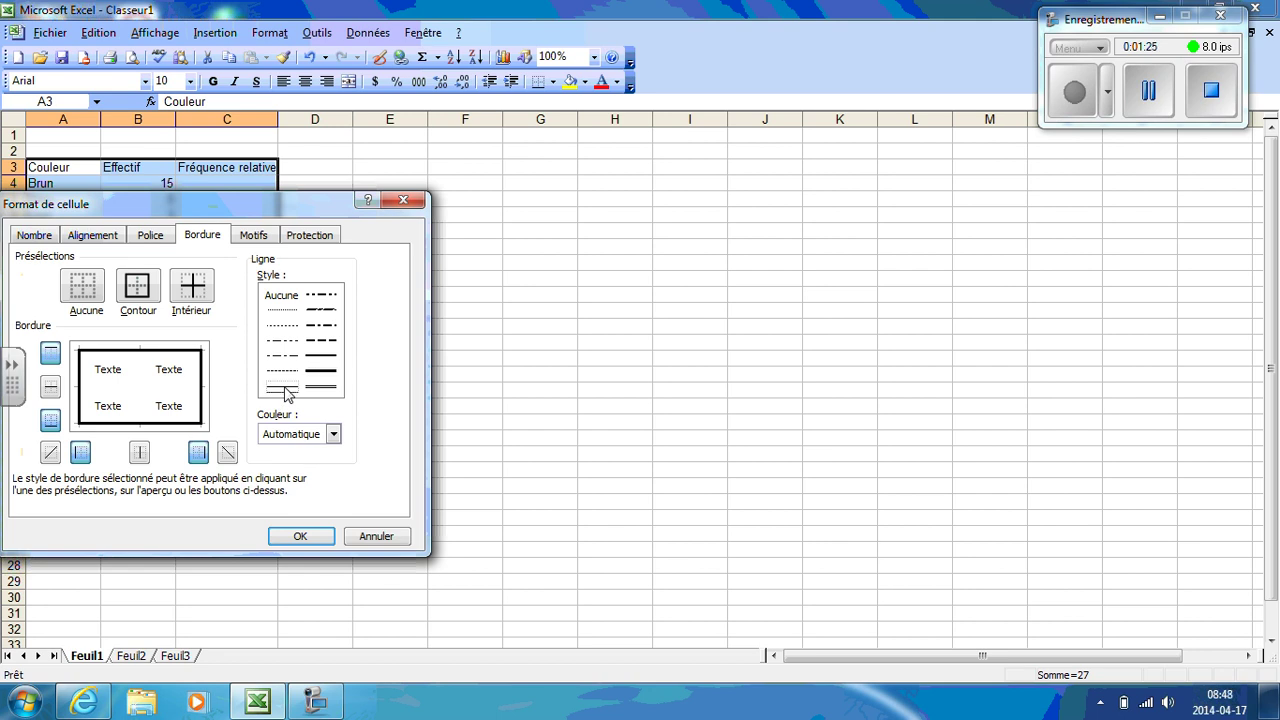
{"action": "left_click", "coordinate": [192, 287]}
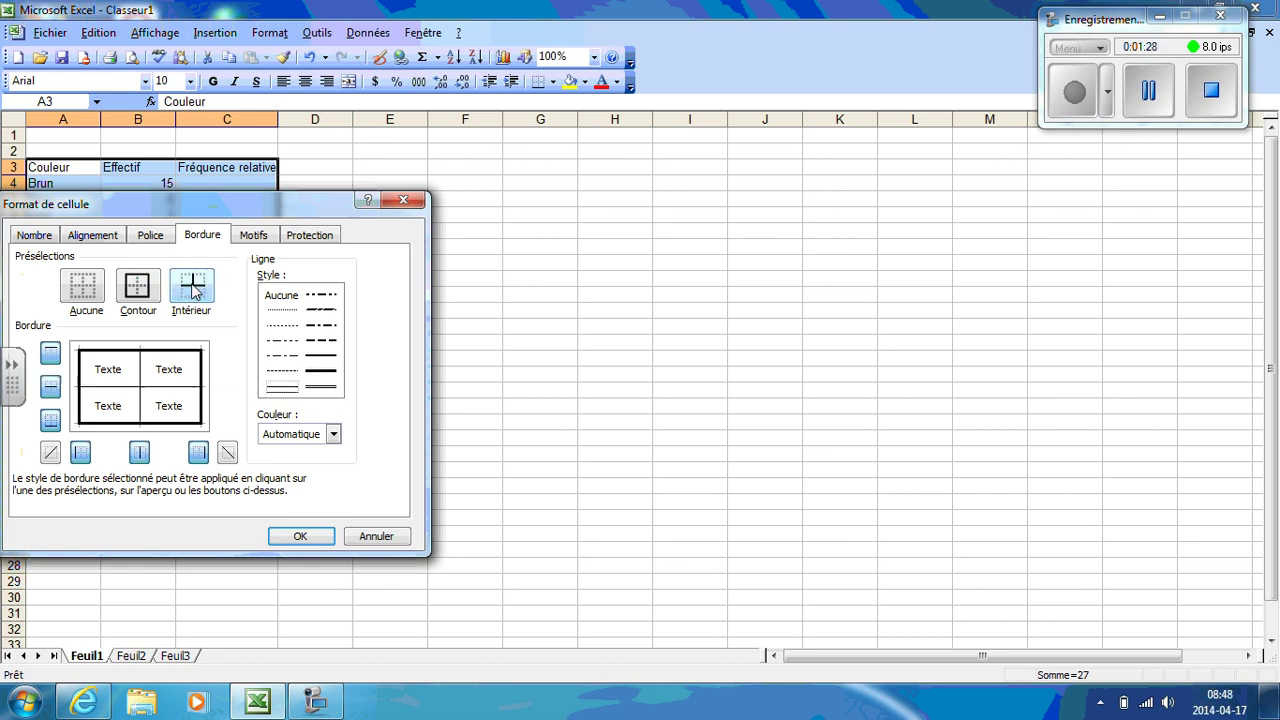
{"action": "left_click", "coordinate": [301, 536]}
{"action": "left_click", "coordinate": [405, 297]}
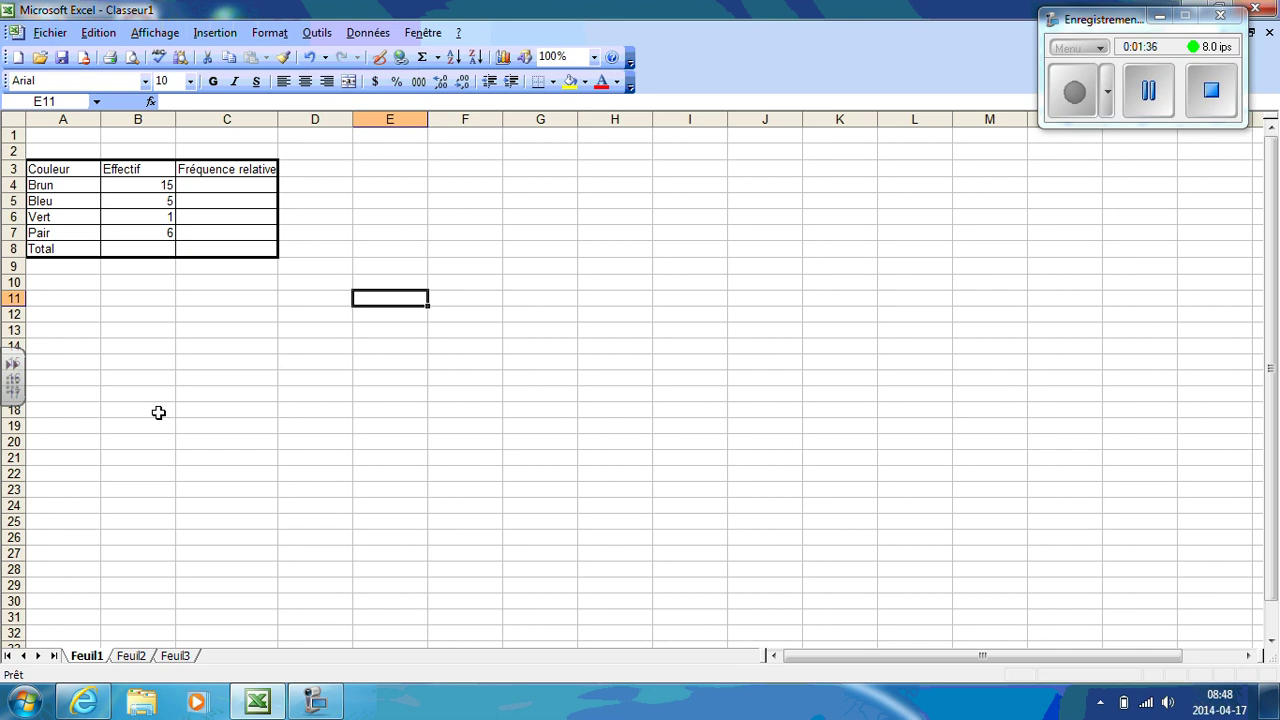
Shade the table's header row A3:C3 with medium blue
{"action": "left_click_drag", "start_coordinate": [50, 169], "coordinate": [234, 169]}
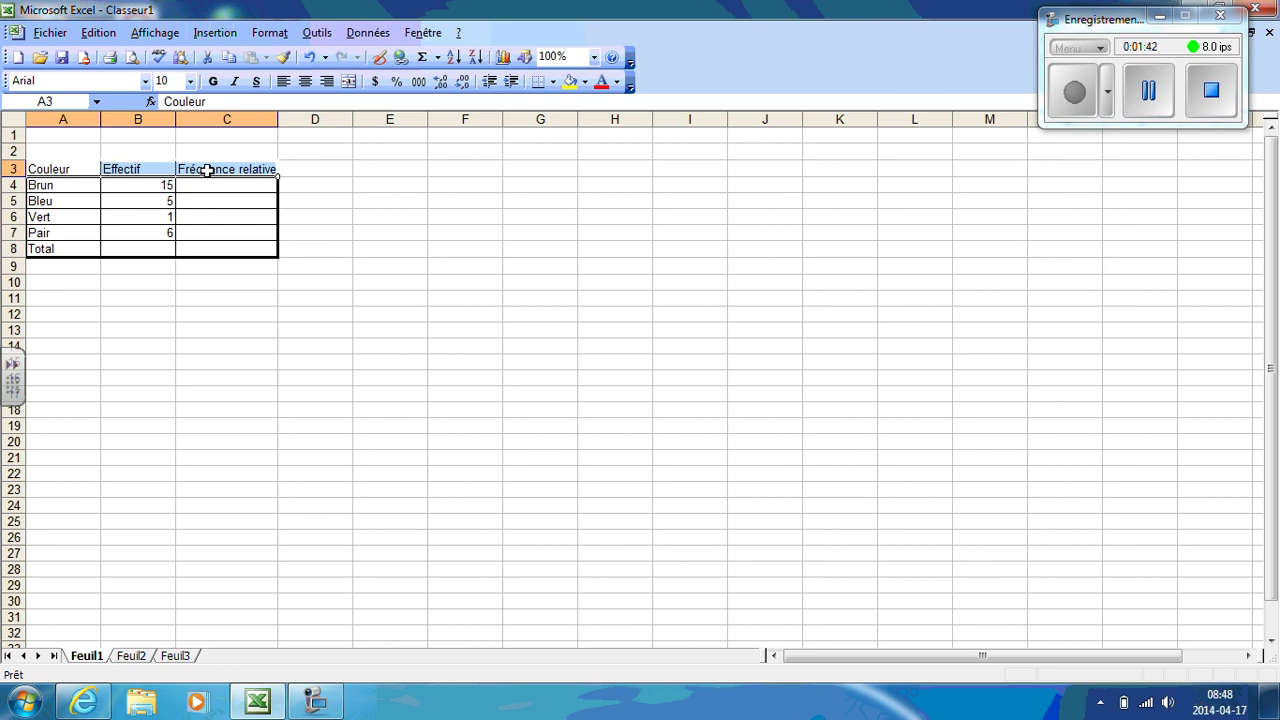
{"action": "right_click", "coordinate": [206, 170]}
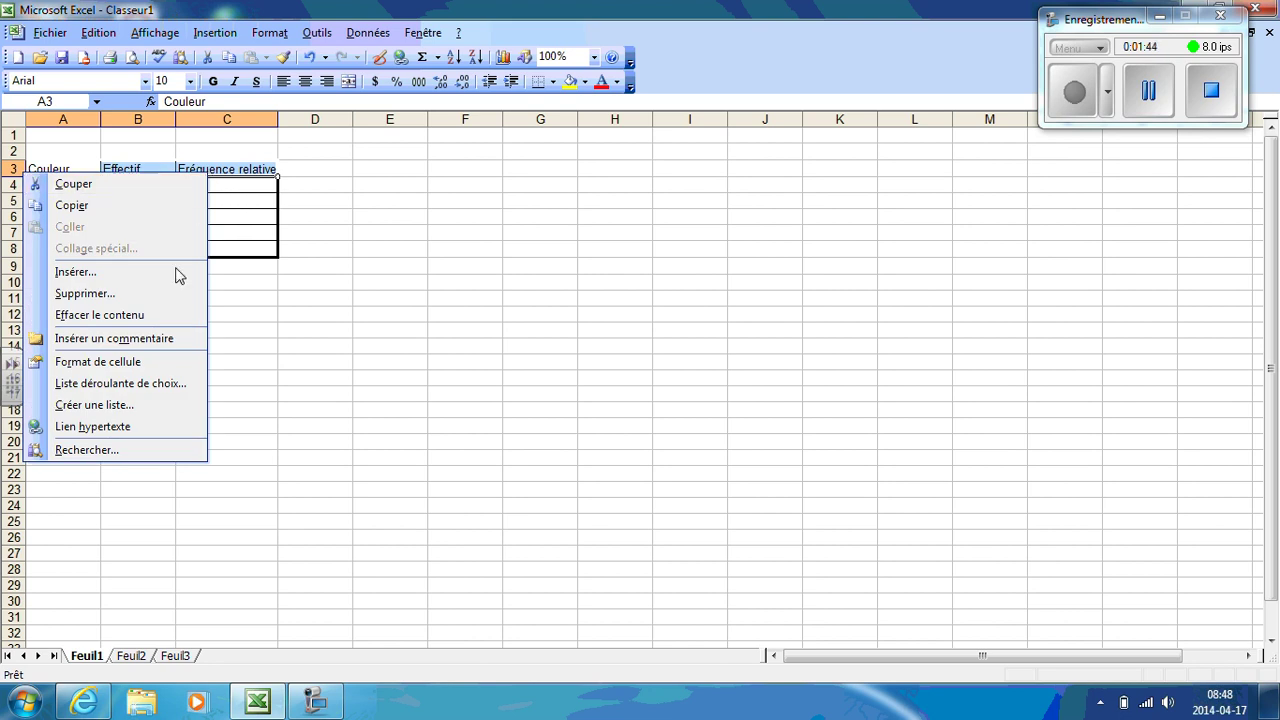
{"action": "left_click", "coordinate": [168, 362]}
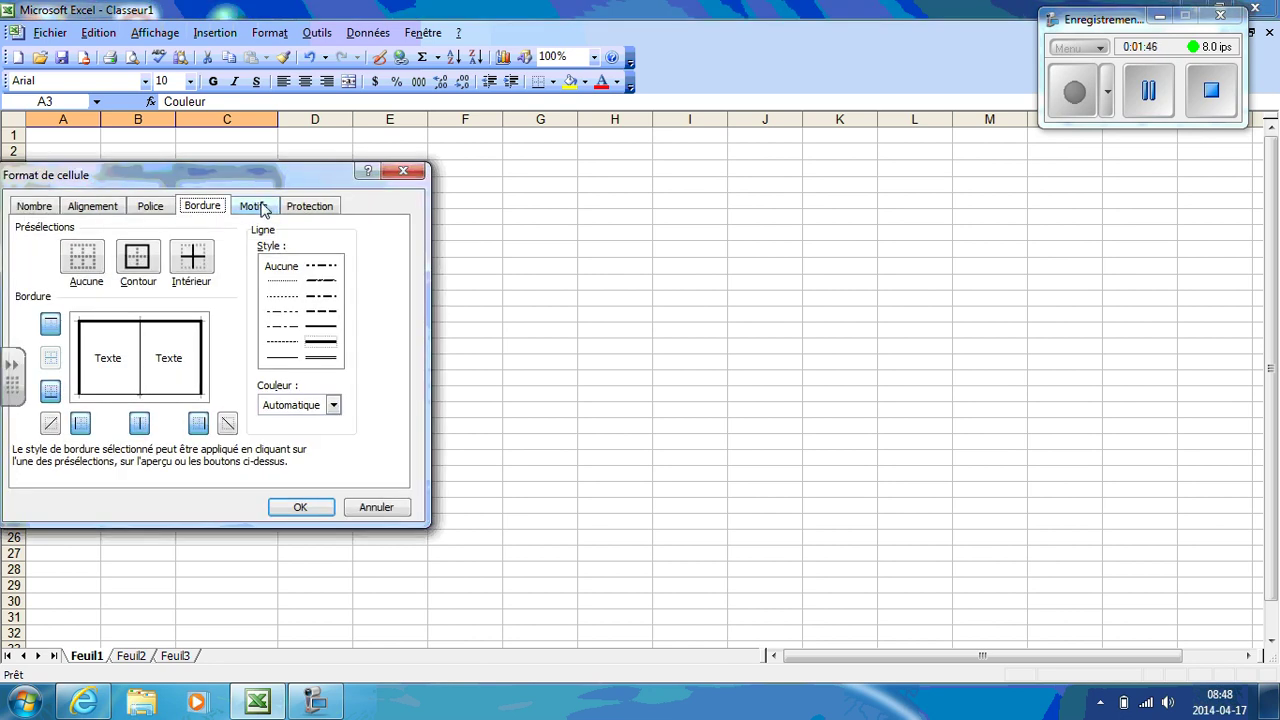
{"action": "left_click", "coordinate": [262, 210]}
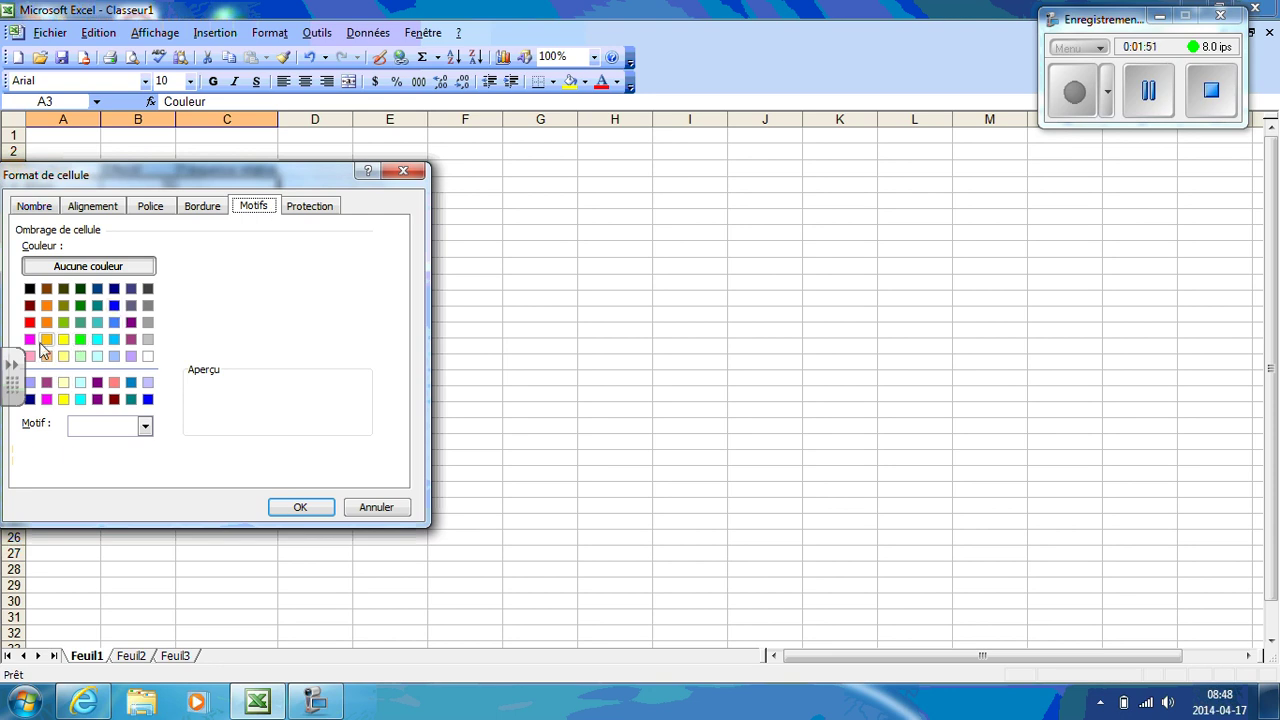
{"action": "left_click", "coordinate": [115, 323]}
{"action": "left_click", "coordinate": [298, 507]}
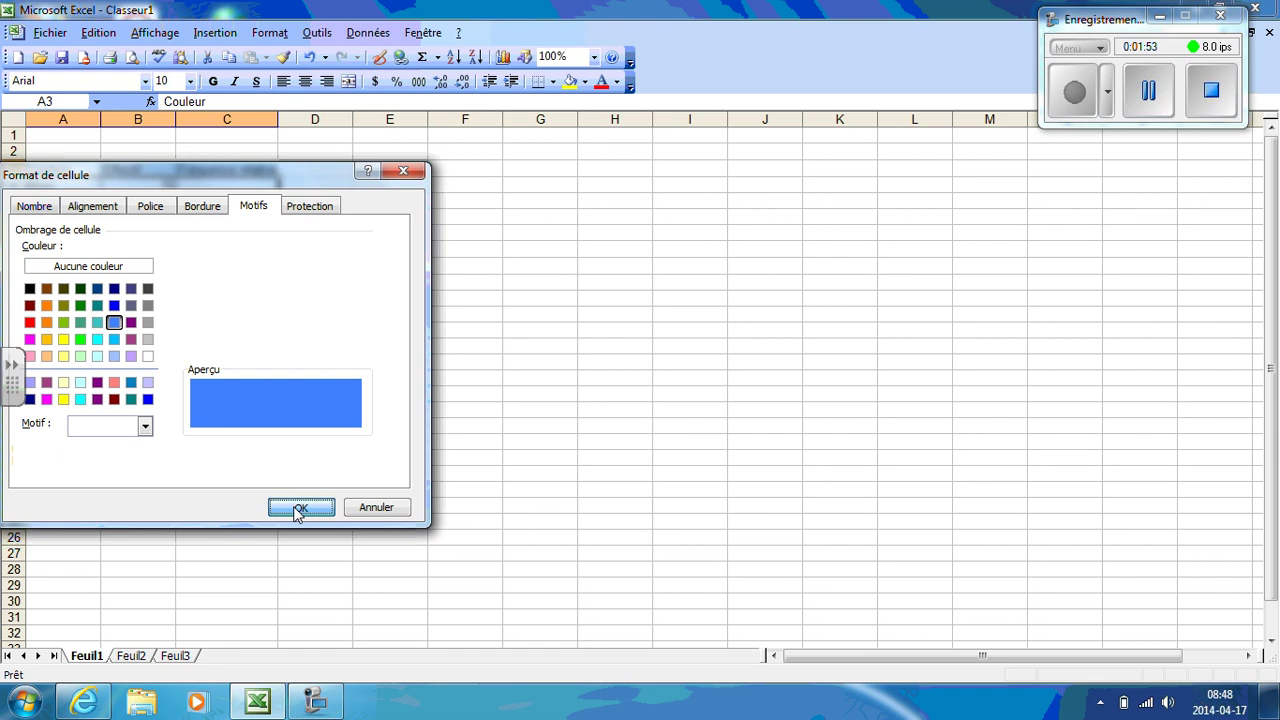
{"action": "left_click", "coordinate": [436, 381]}
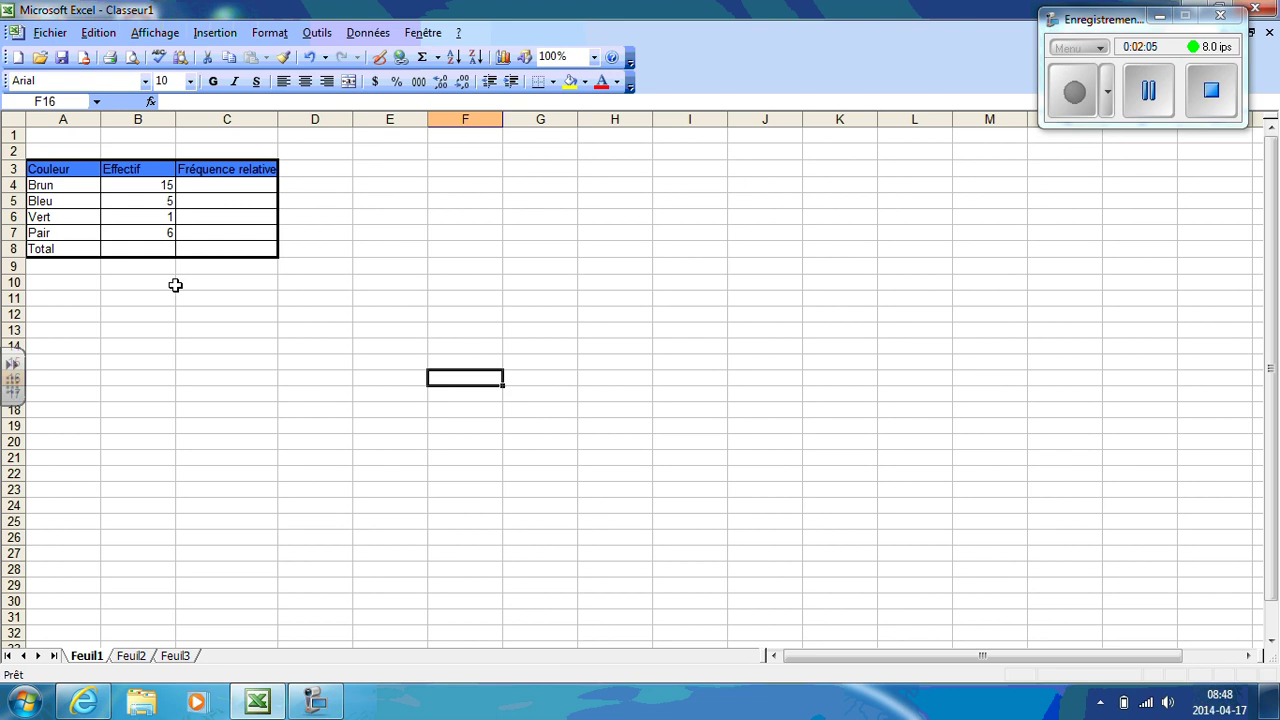
Enter the title "Couleur des yeux des élèves du gr.117" in cell A2 above the table
{"action": "left_click", "coordinate": [80, 150]}
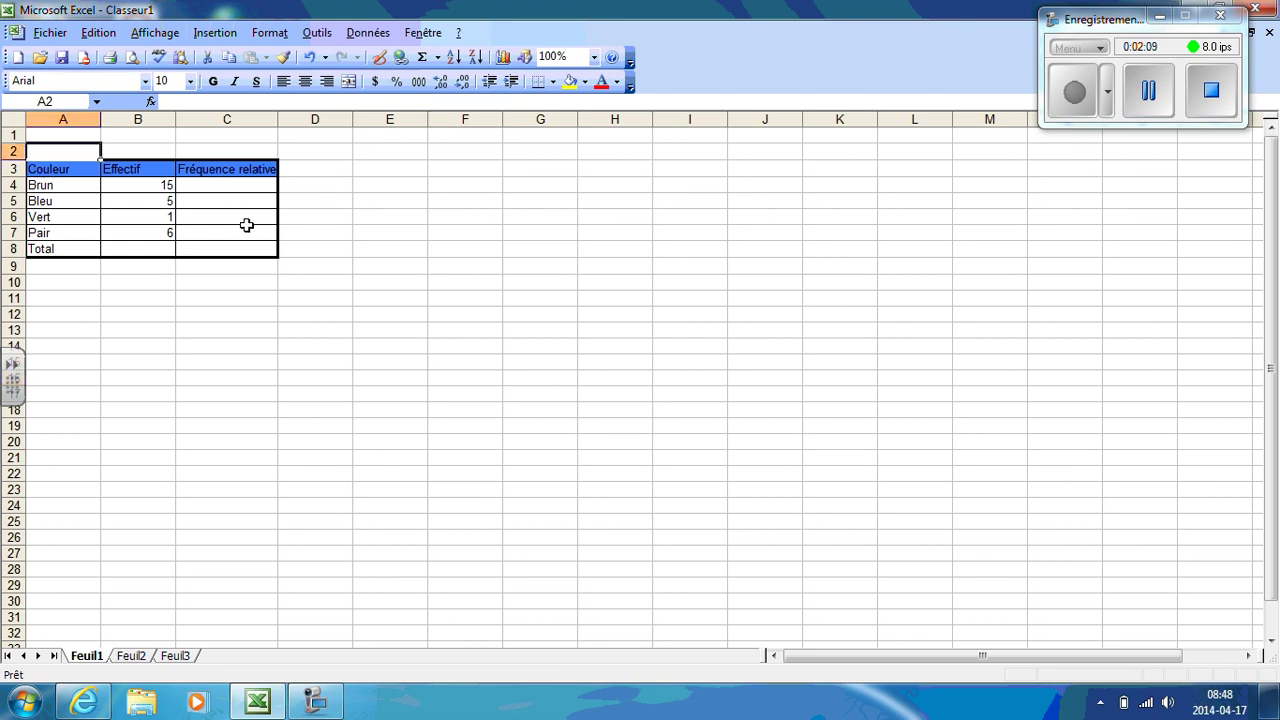
{"action": "type", "text": "Cou"}
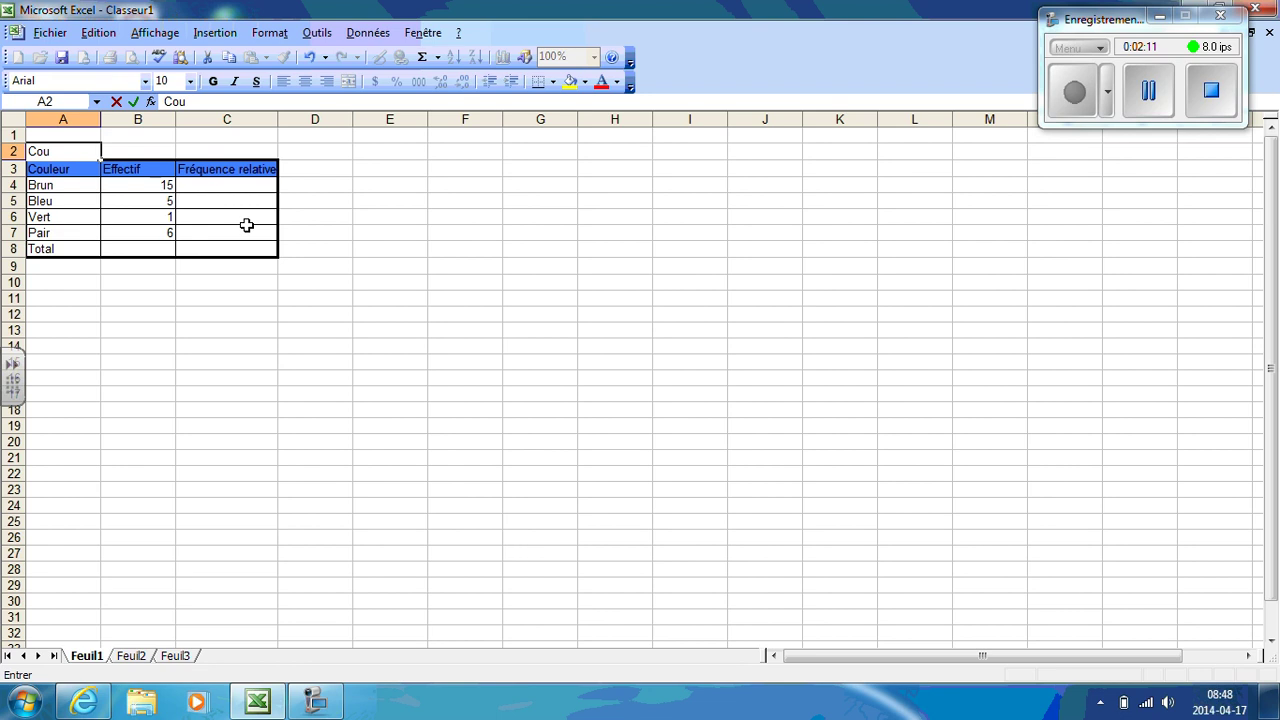
{"action": "type", "text": "leur des yeux"}
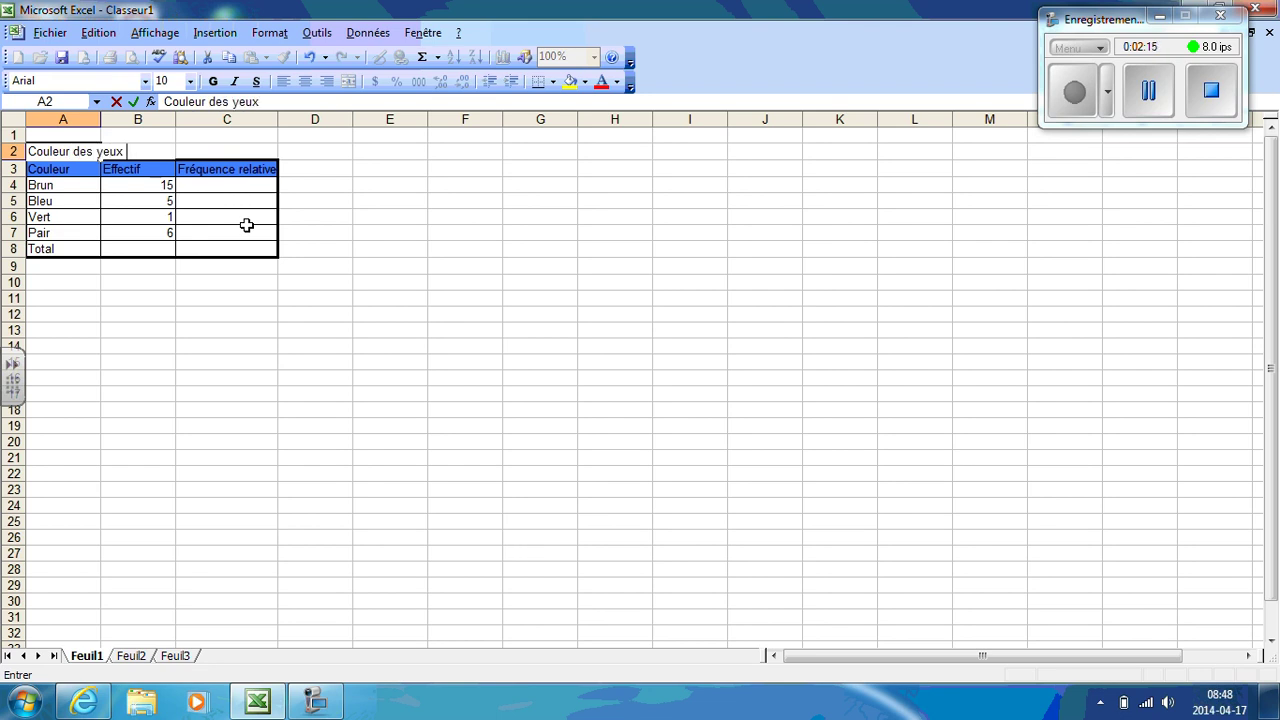
{"action": "type", "text": " des élèves du "}
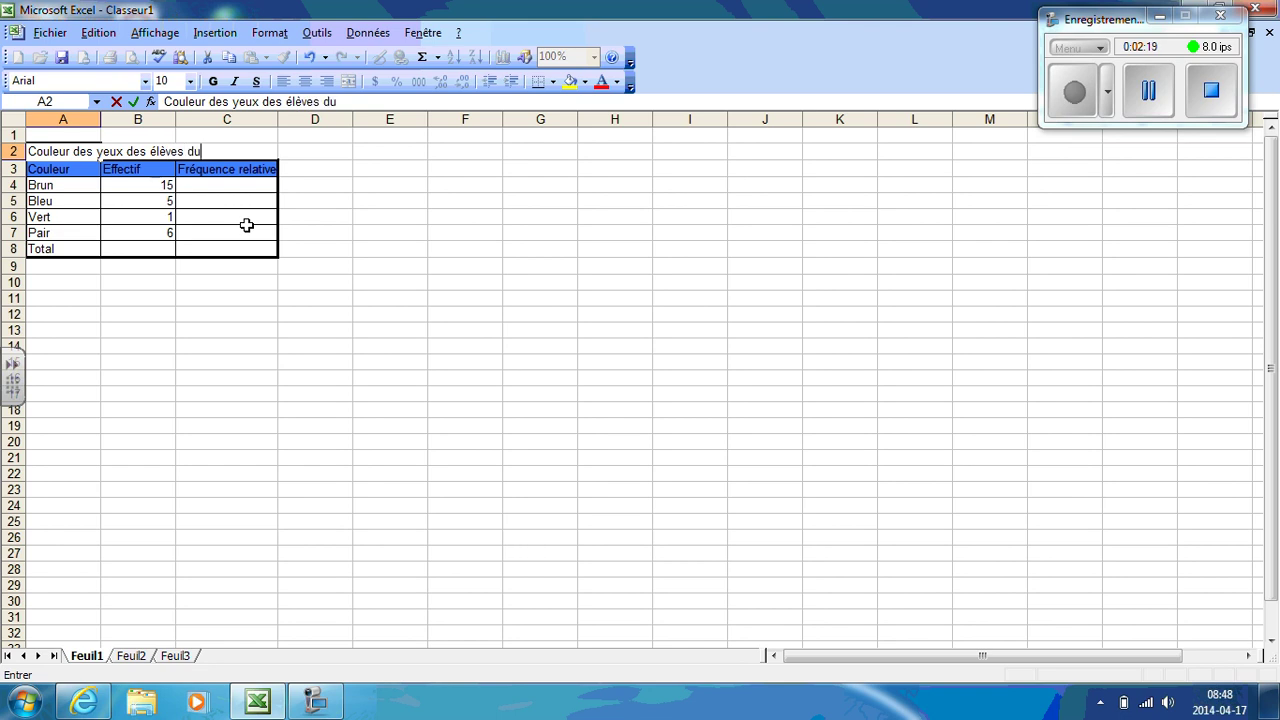
{"action": "type", "text": "gr.117"}
{"action": "left_click", "coordinate": [246, 376]}
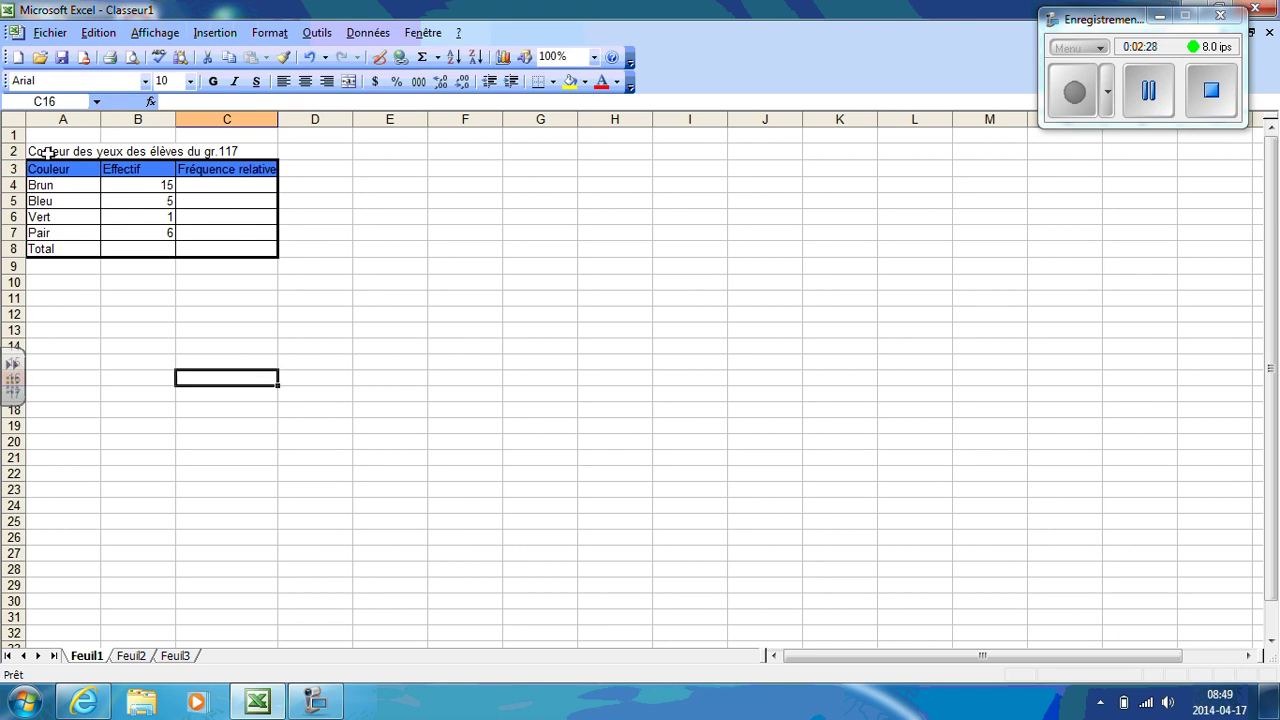
Merge and centre the title across cells A2:C2
{"action": "left_click_drag", "start_coordinate": [35, 150], "coordinate": [251, 157]}
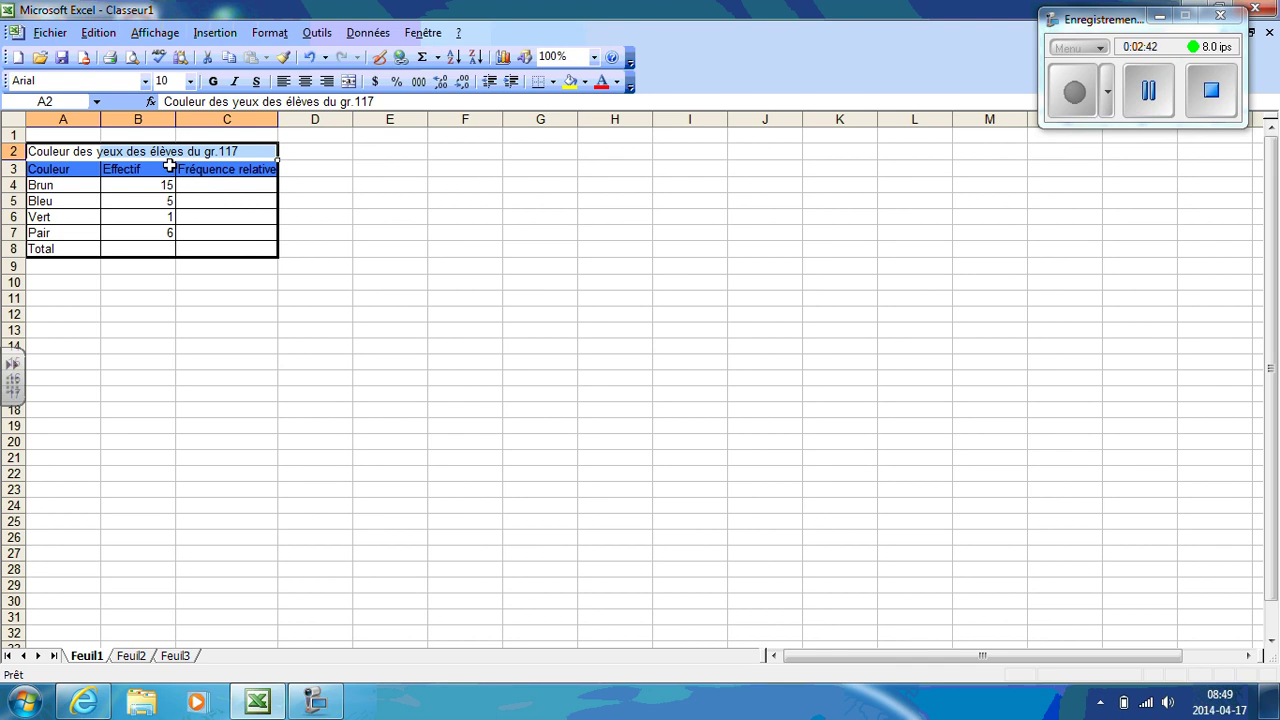
{"action": "left_click", "coordinate": [349, 83]}
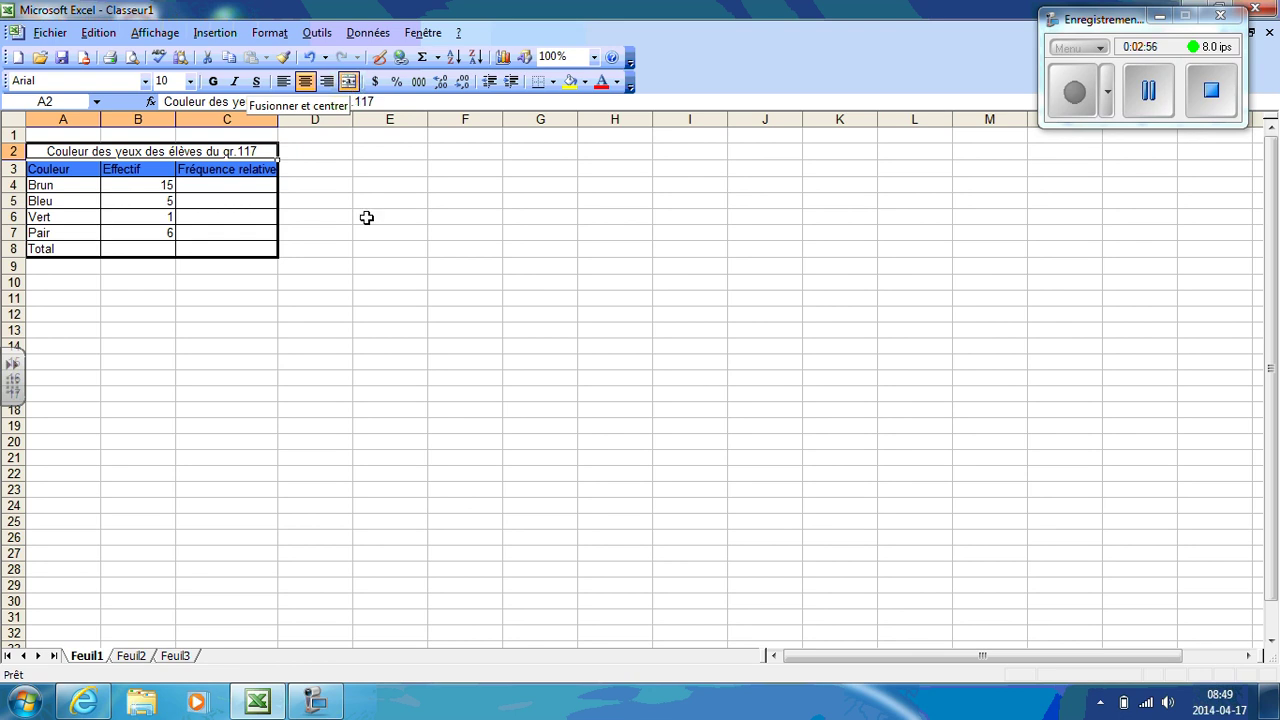
{"action": "left_click", "coordinate": [332, 395]}
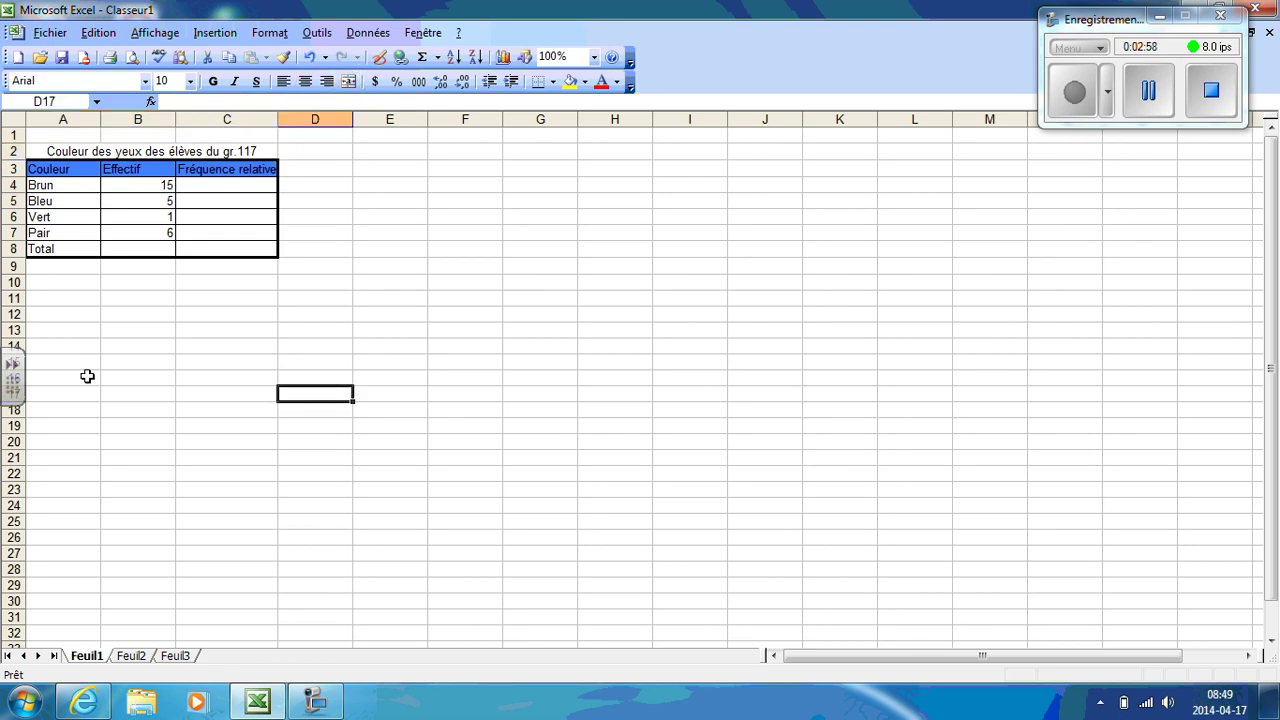
Make the merged table title in row 2 bold
{"action": "left_click", "coordinate": [34, 153]}
{"action": "left_click_drag", "start_coordinate": [34, 153], "coordinate": [268, 162]}
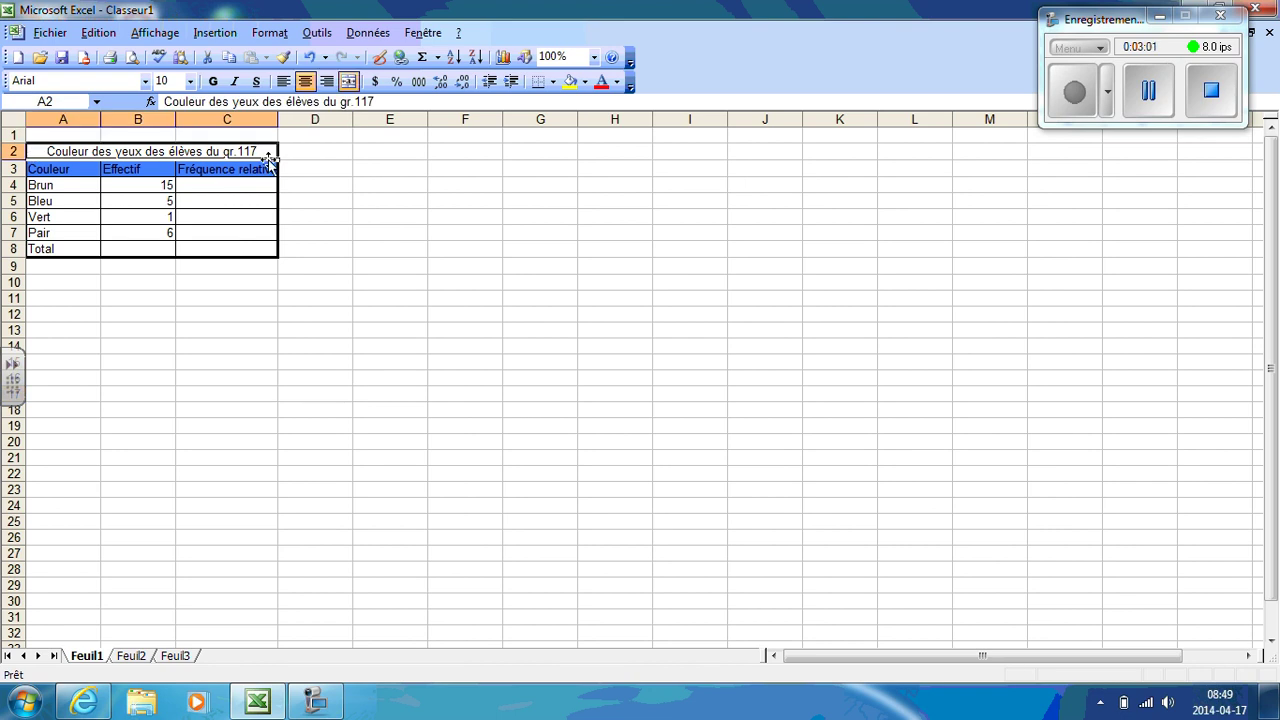
{"action": "left_click", "coordinate": [305, 280]}
{"action": "left_click", "coordinate": [249, 152]}
{"action": "left_click", "coordinate": [219, 84]}
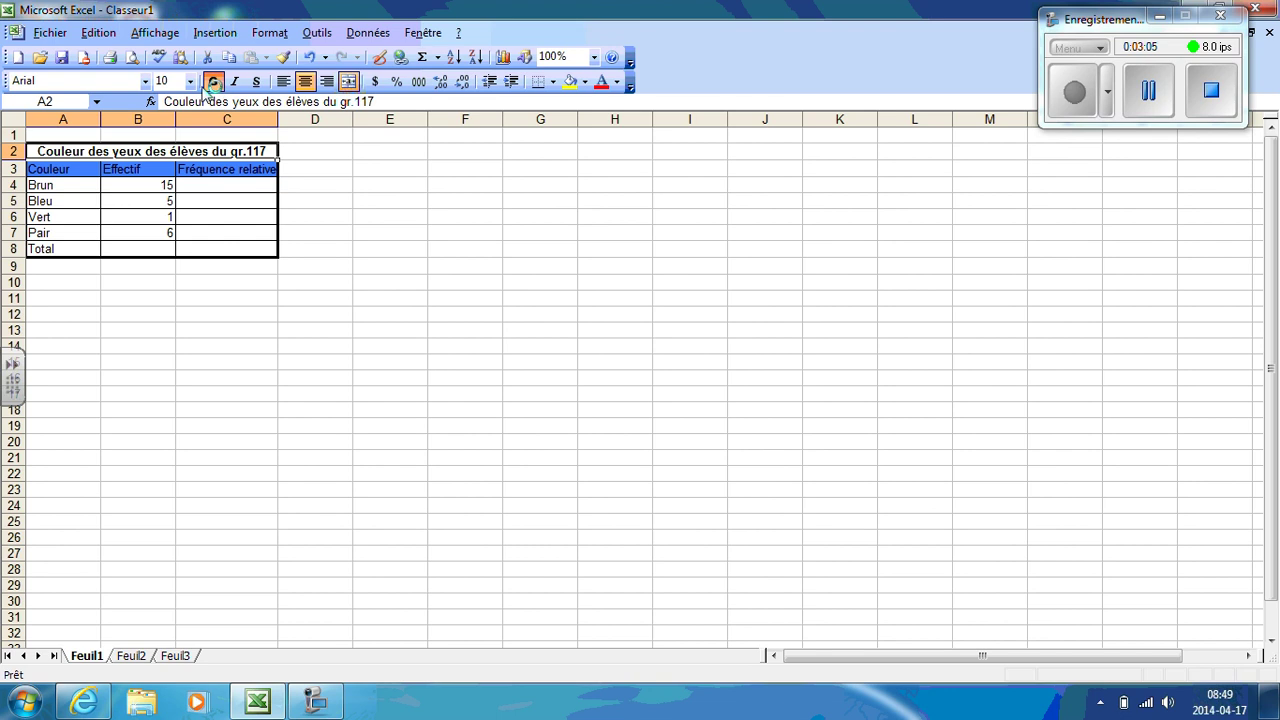
{"action": "left_click", "coordinate": [266, 408]}
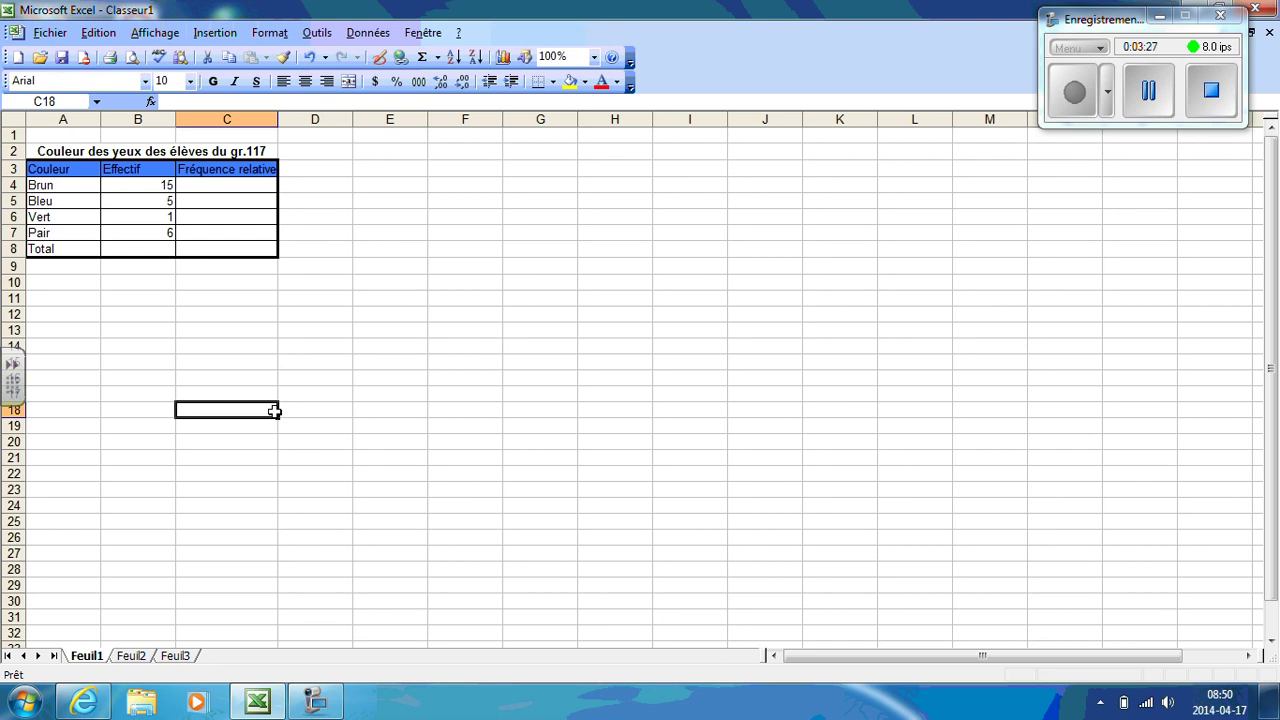
Total the Effectif column in cell B8 with the formula =somme(B4:B7) and review the entered formula
{"action": "left_click", "coordinate": [140, 250]}
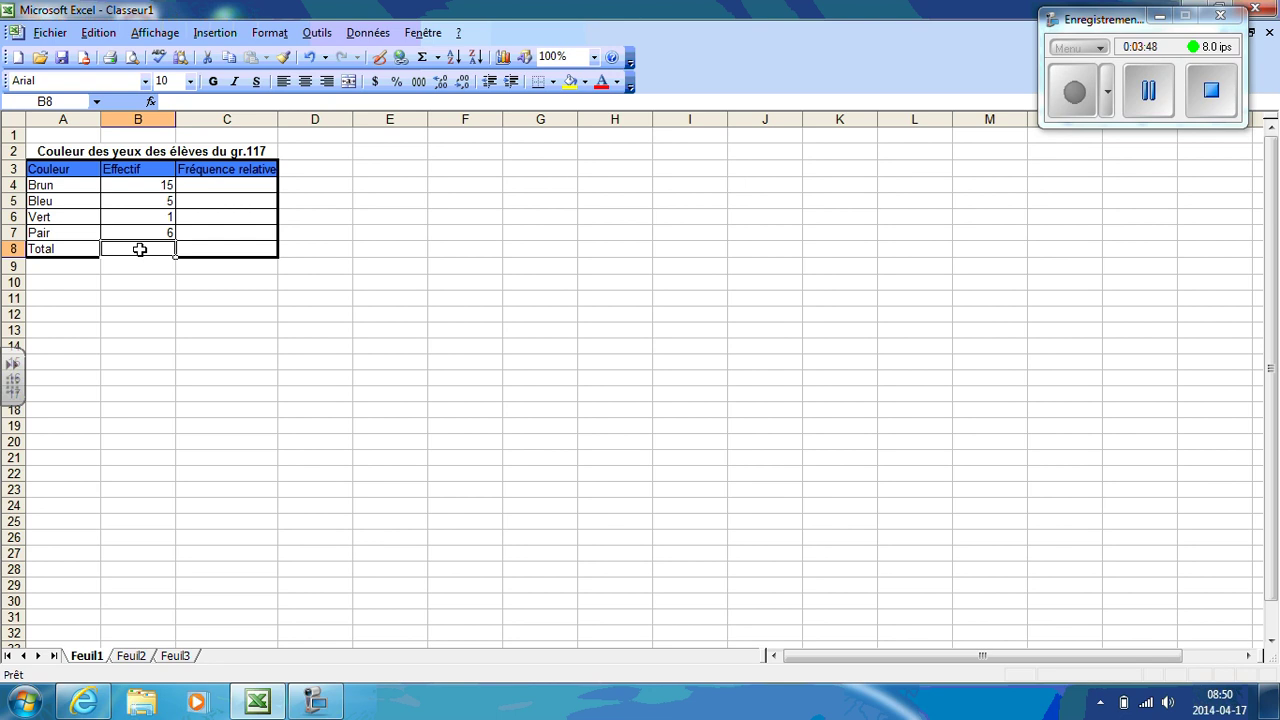
{"action": "type", "text": "=somme"}
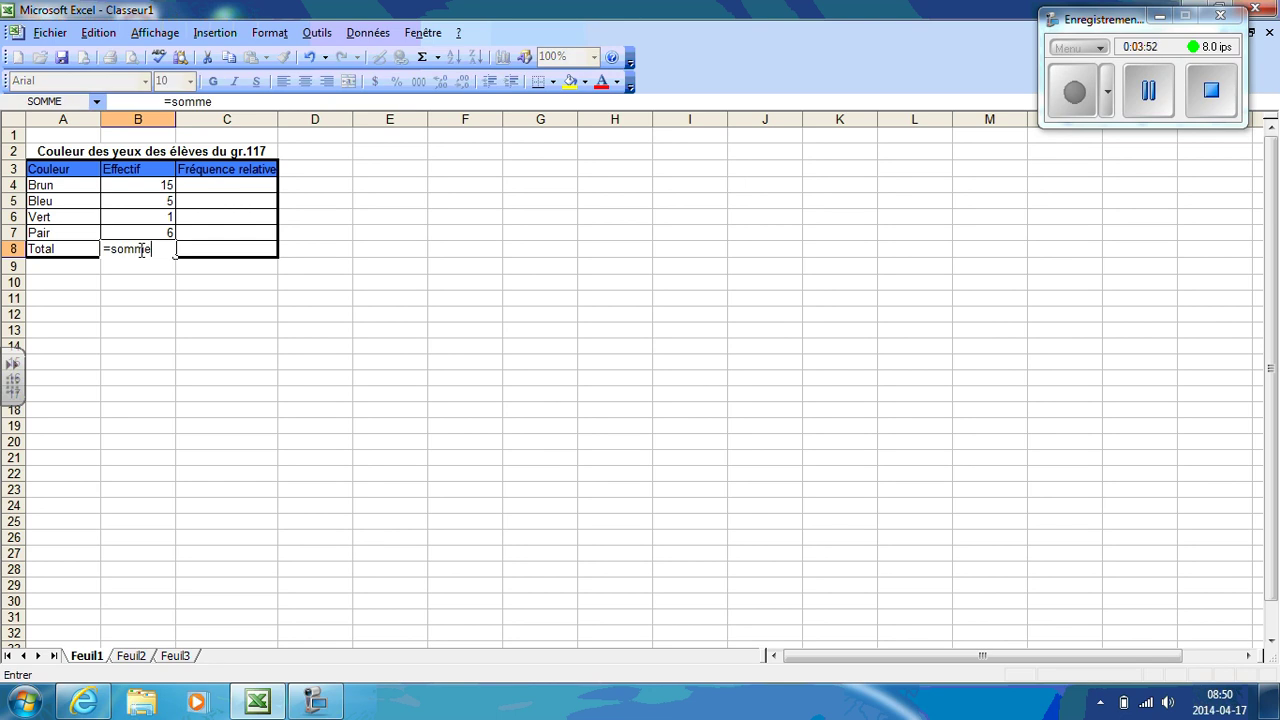
{"action": "type", "text": "("}
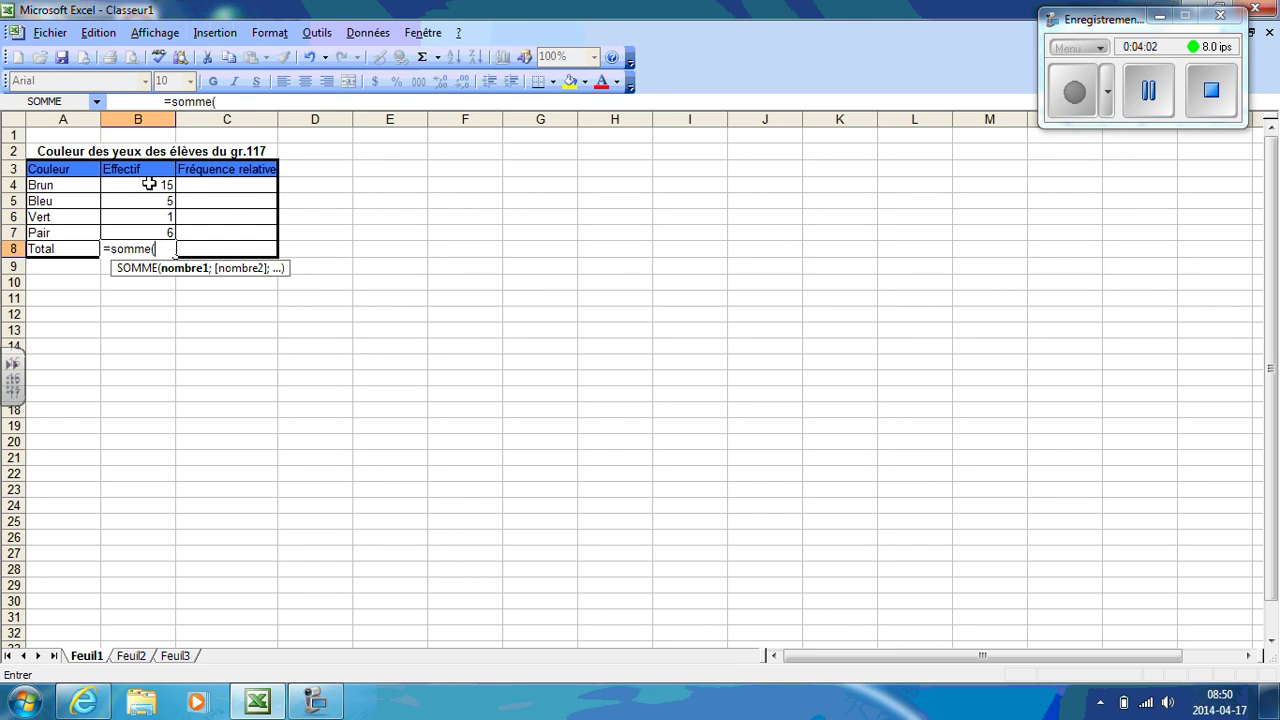
{"action": "left_click", "coordinate": [148, 186]}
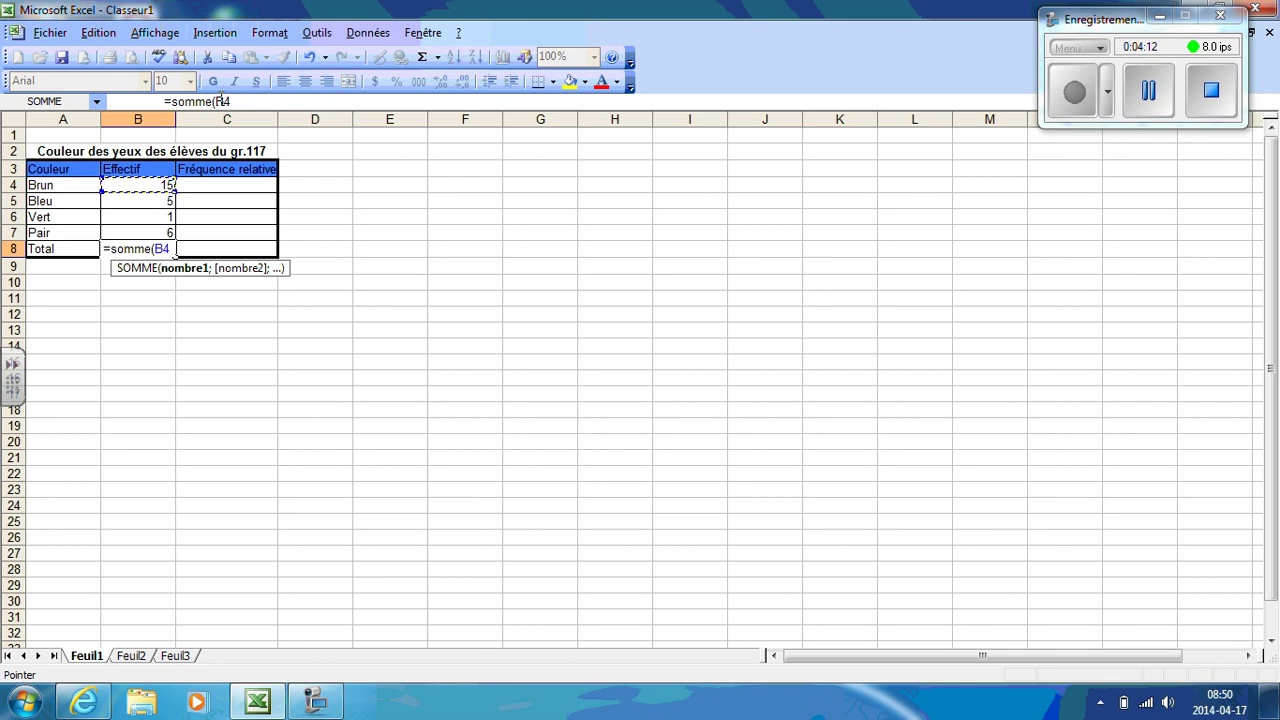
{"action": "left_click_drag", "start_coordinate": [141, 184], "coordinate": [142, 233]}
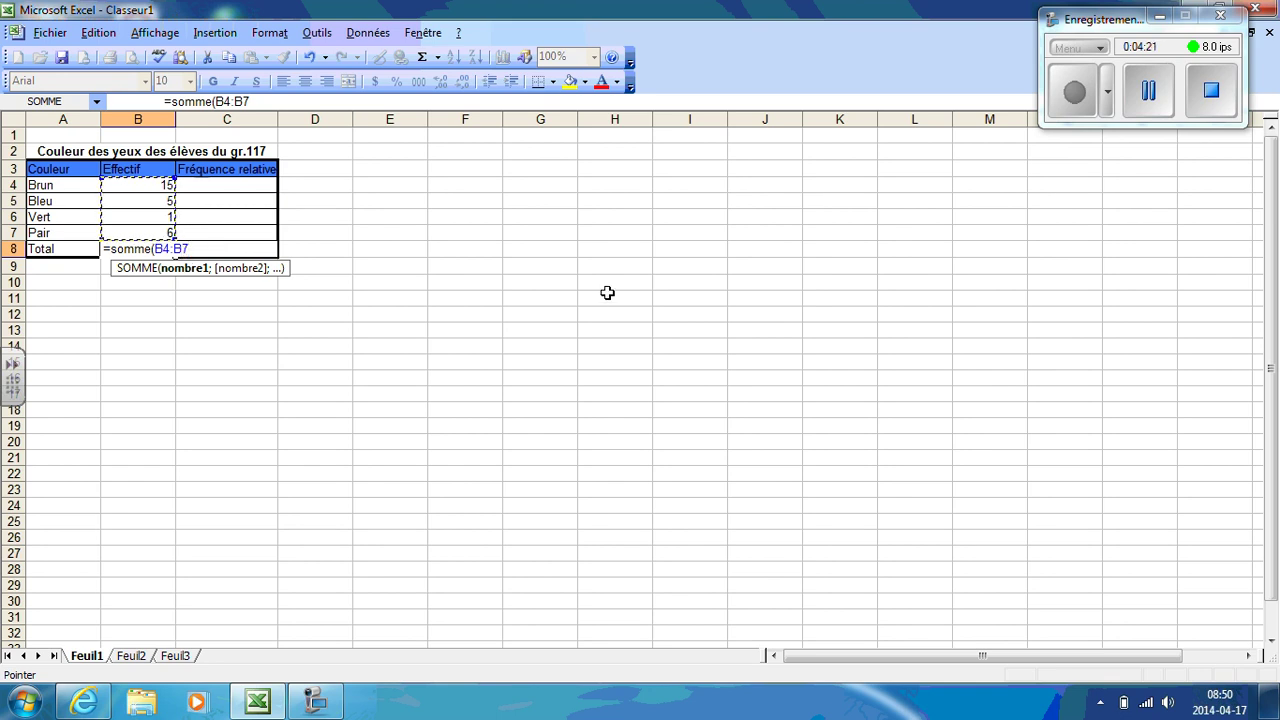
{"action": "type", "text": ")"}
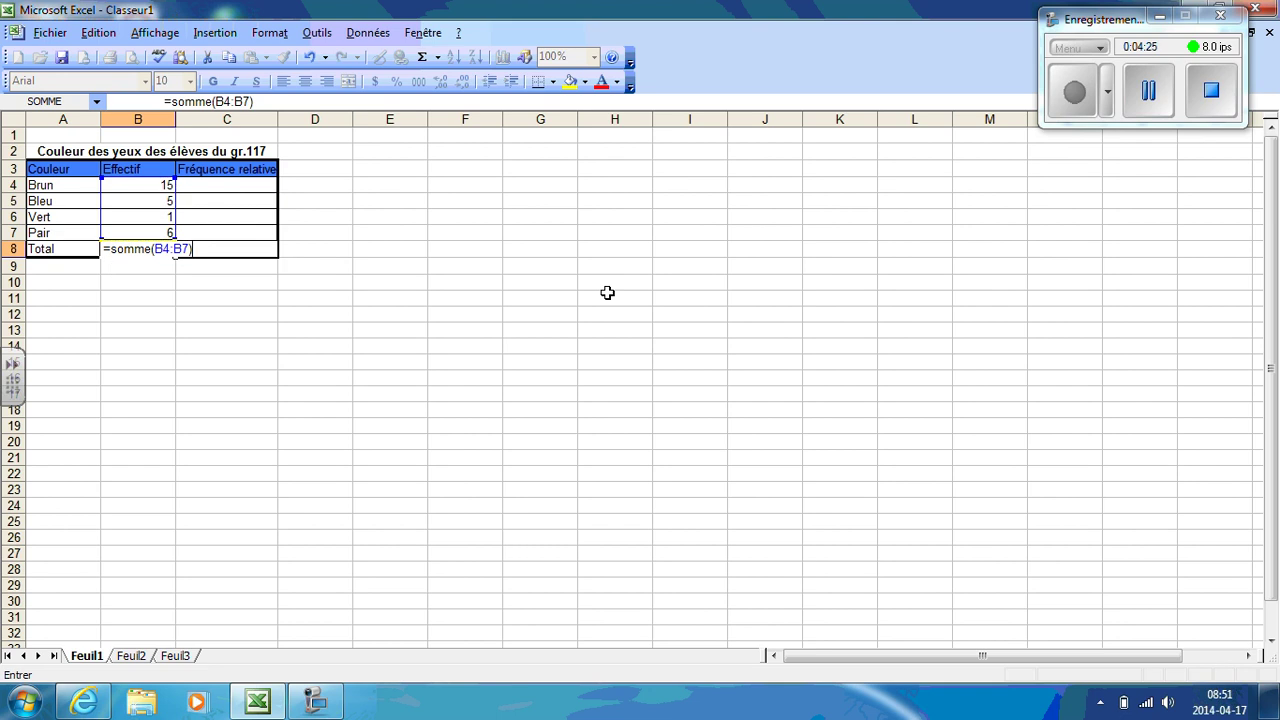
{"action": "key", "text": "Return"}
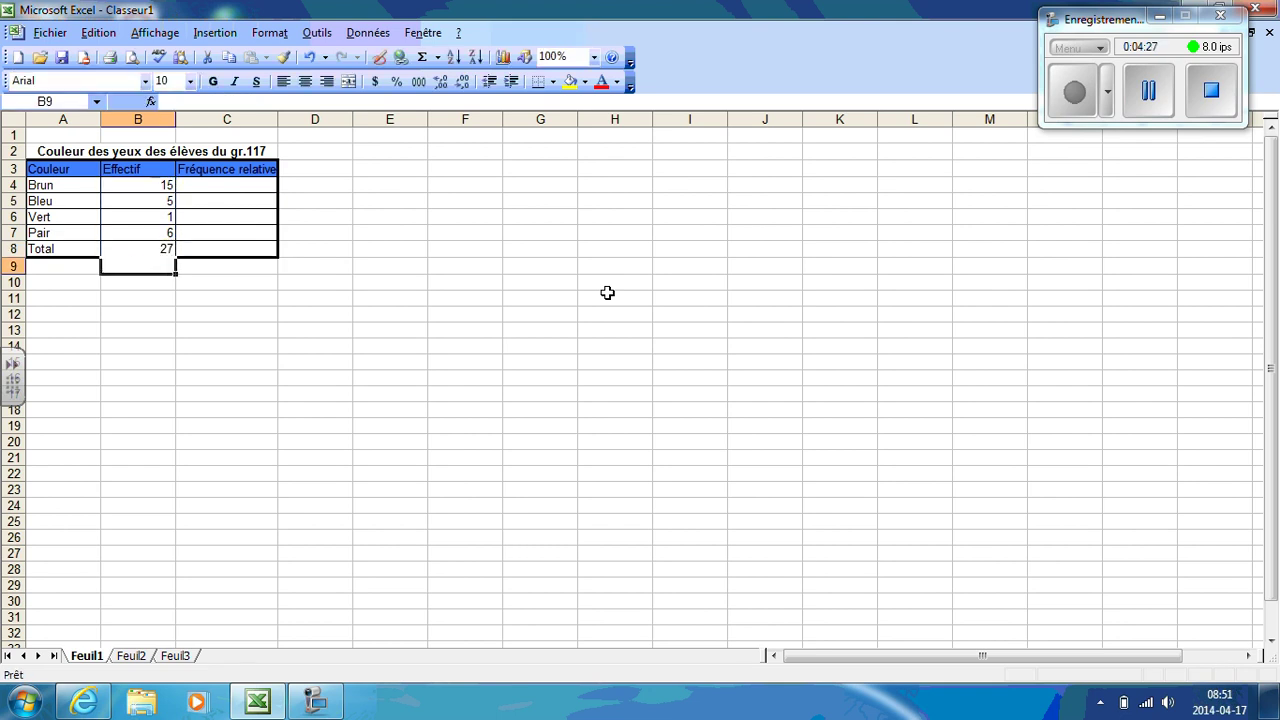
{"action": "left_click", "coordinate": [199, 348]}
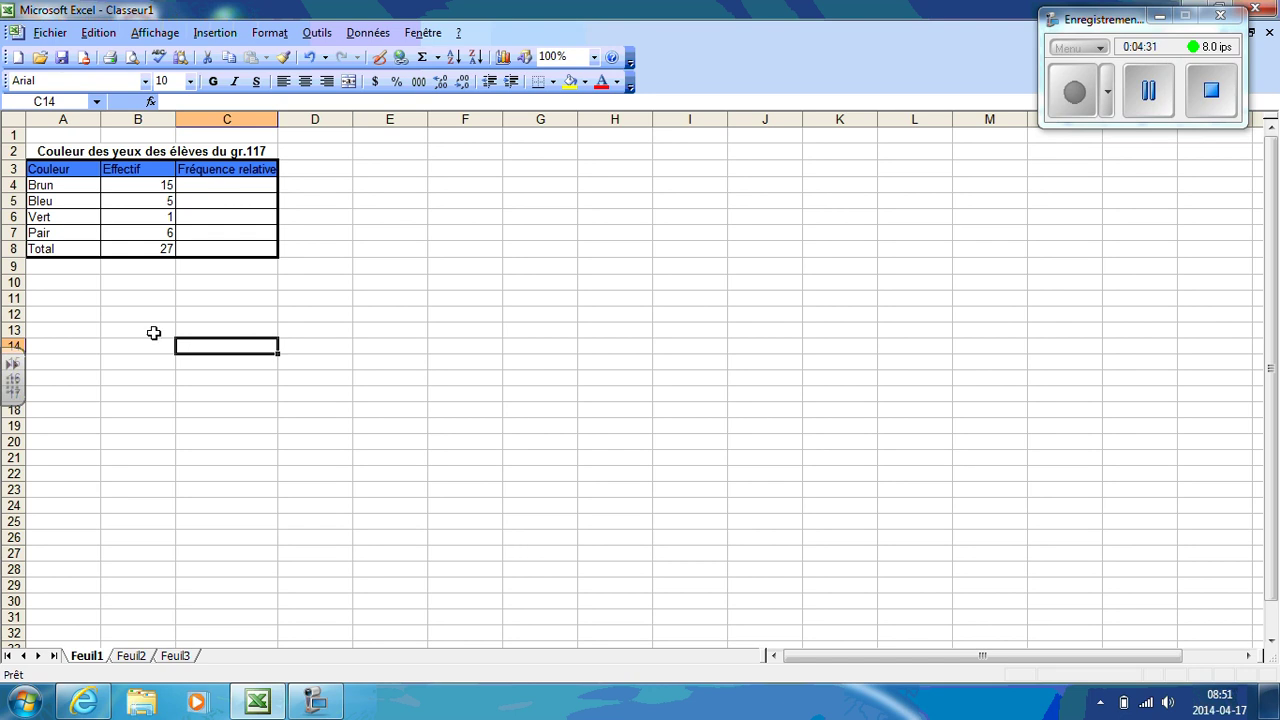
{"action": "left_click", "coordinate": [147, 250]}
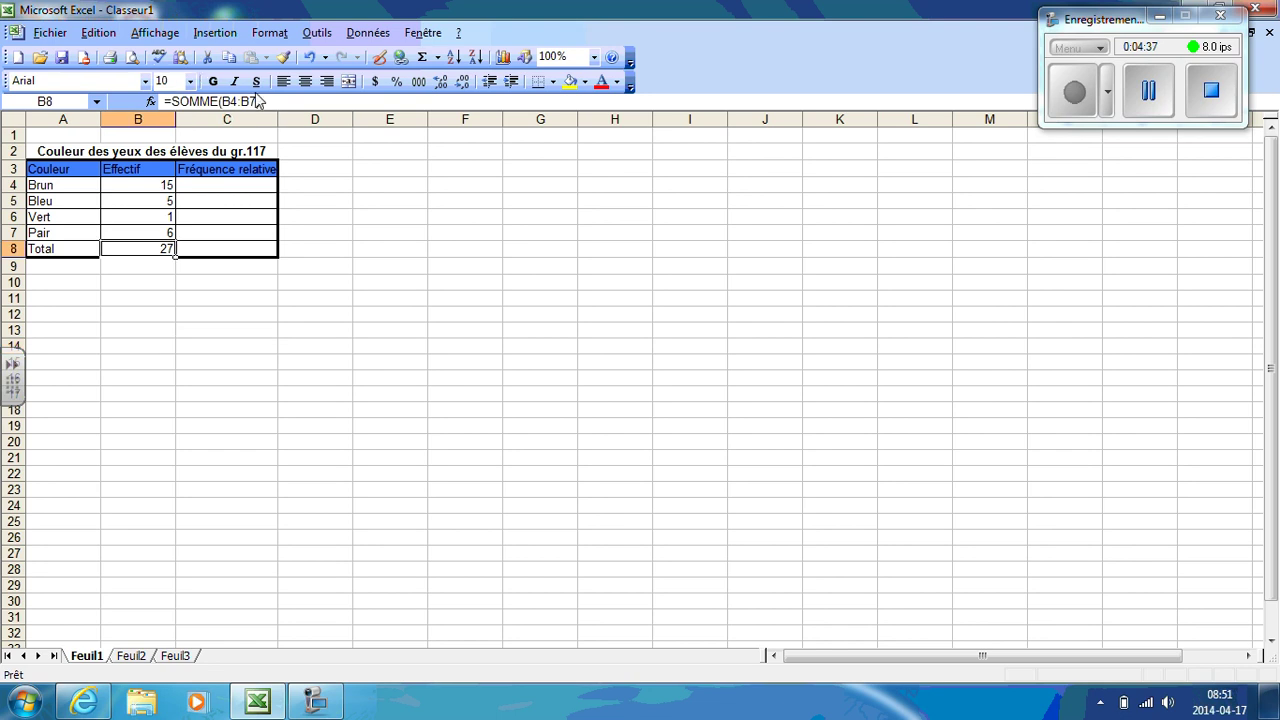
{"action": "left_click", "coordinate": [186, 376]}
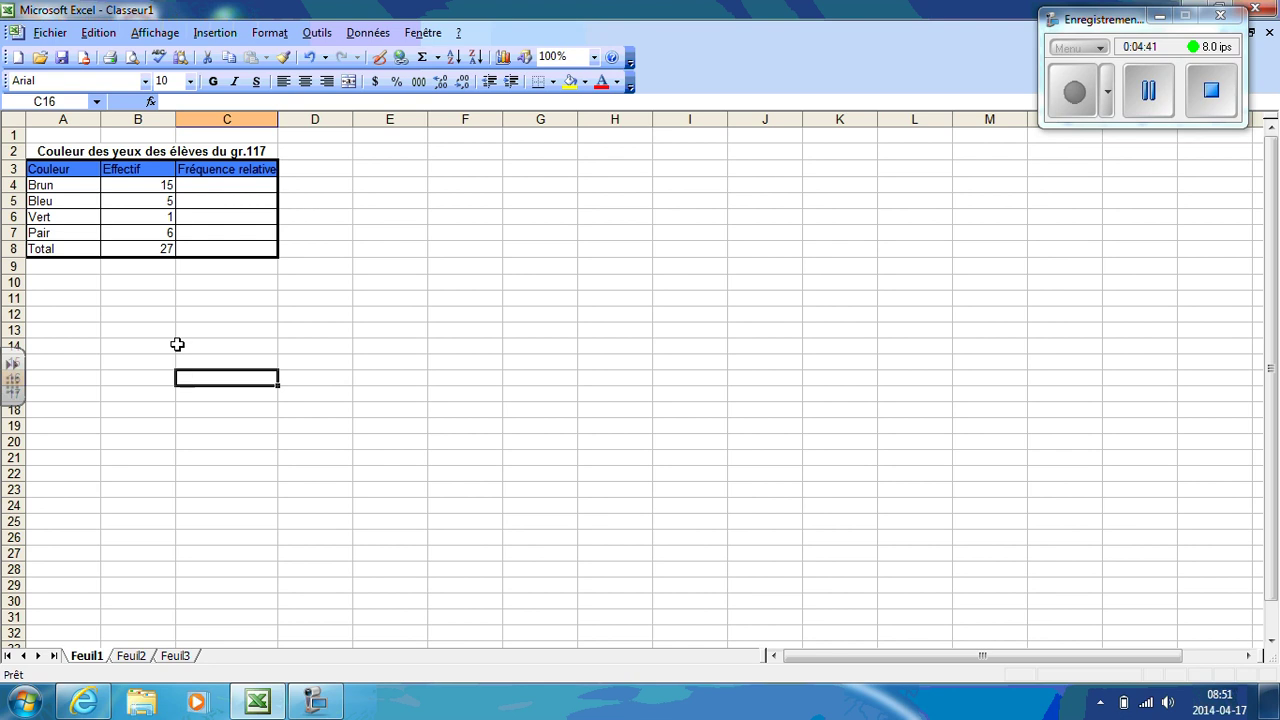
Change the Bleu count in cell B5 to 6 to test the total's recalculation
{"action": "left_click", "coordinate": [163, 201]}
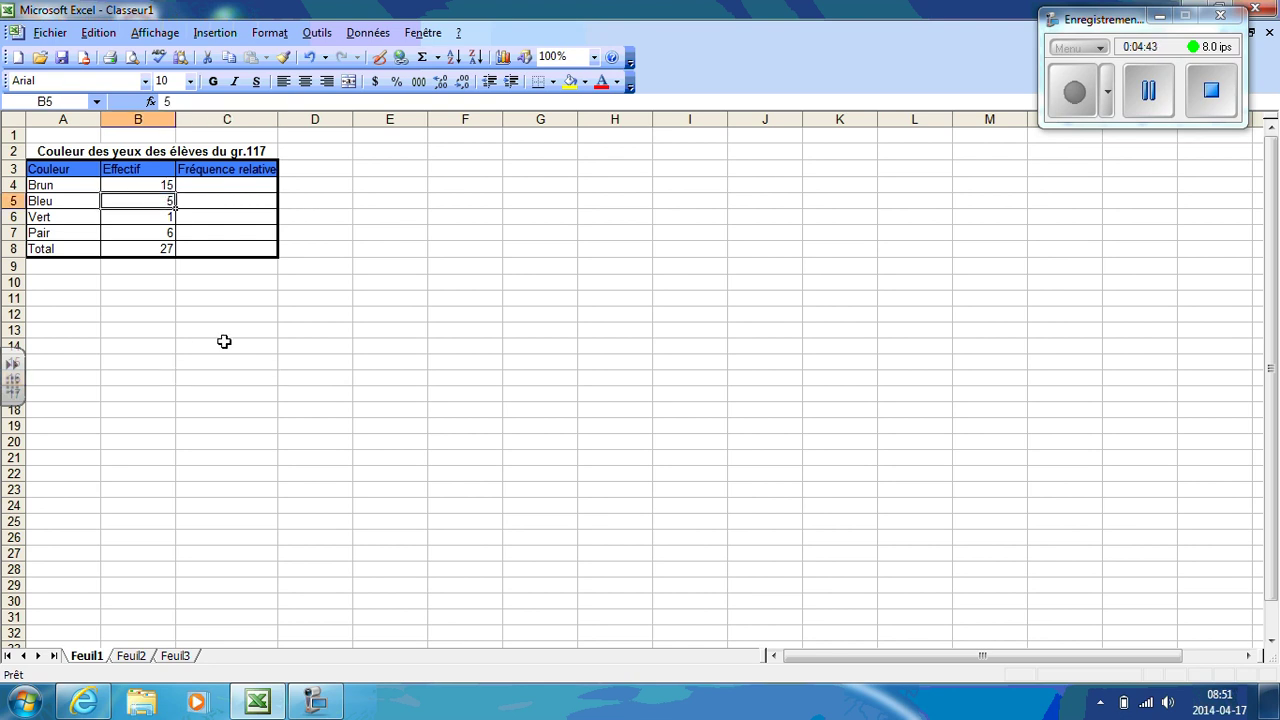
{"action": "key", "text": "BackSpace"}
{"action": "type", "text": "6"}
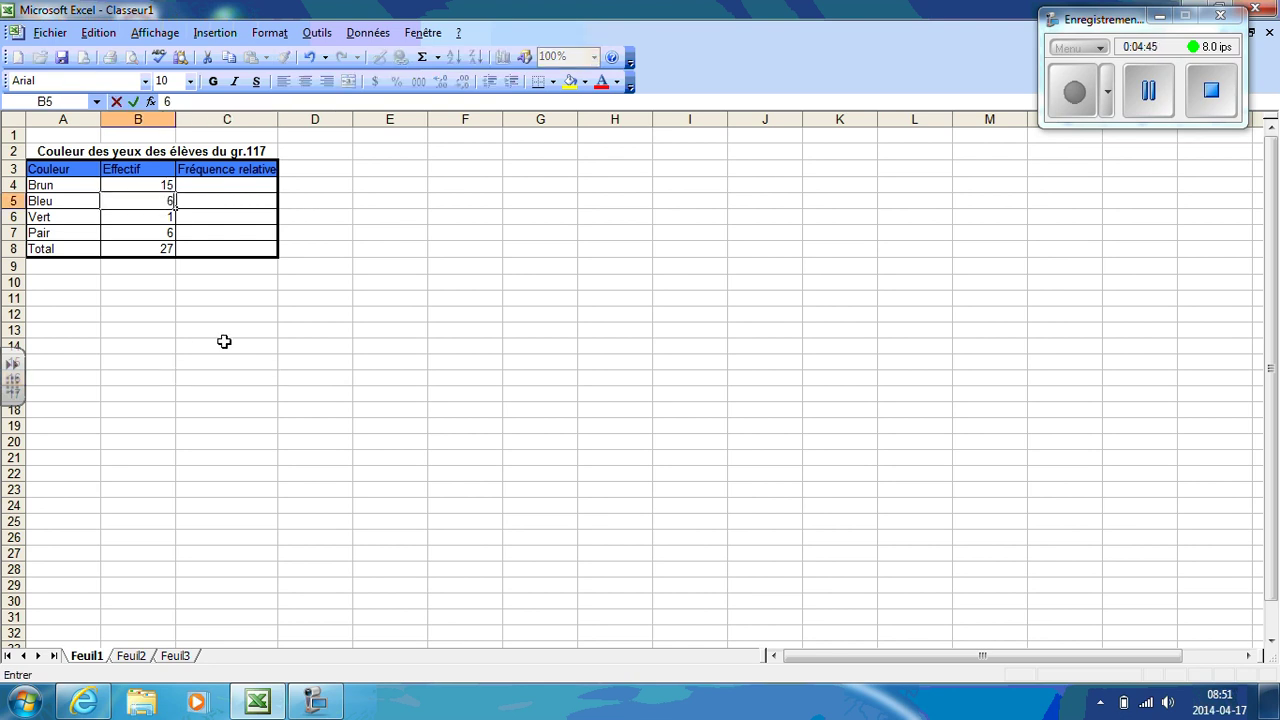
{"action": "left_click", "coordinate": [231, 334]}
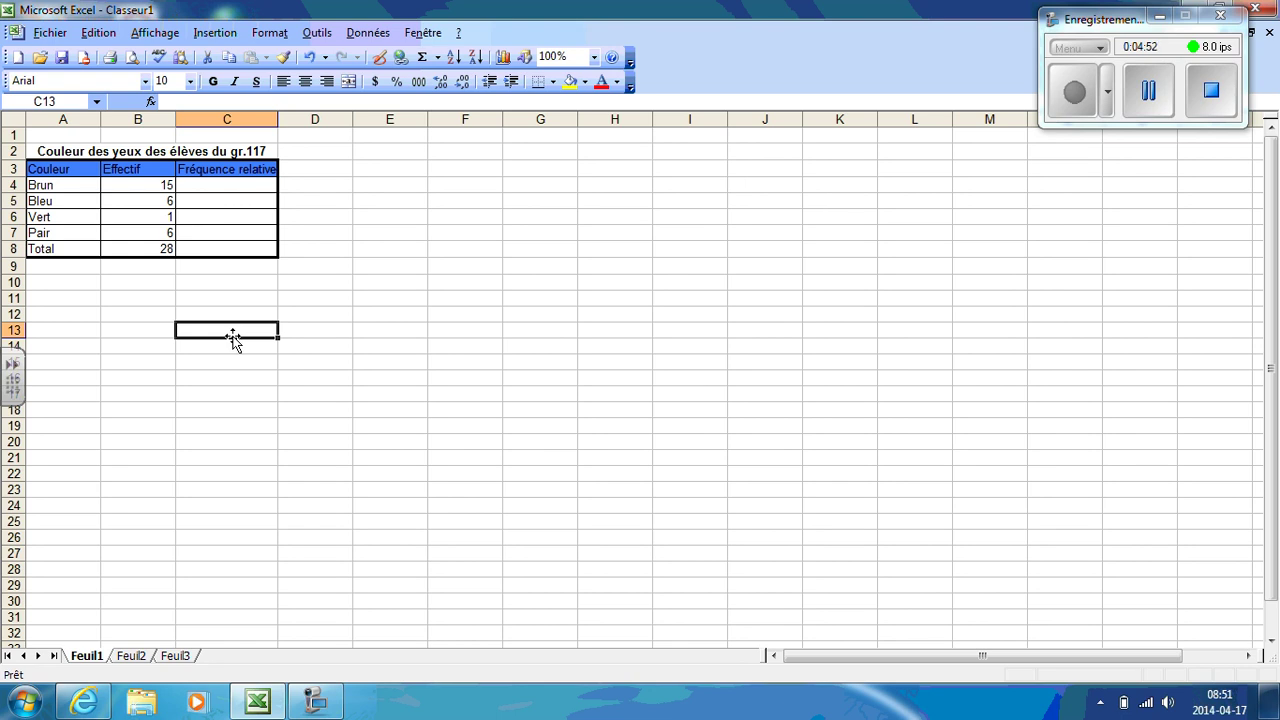
Set the Bleu count in cell B5 back to 5
{"action": "left_click", "coordinate": [160, 200]}
{"action": "key", "text": "BackSpace"}
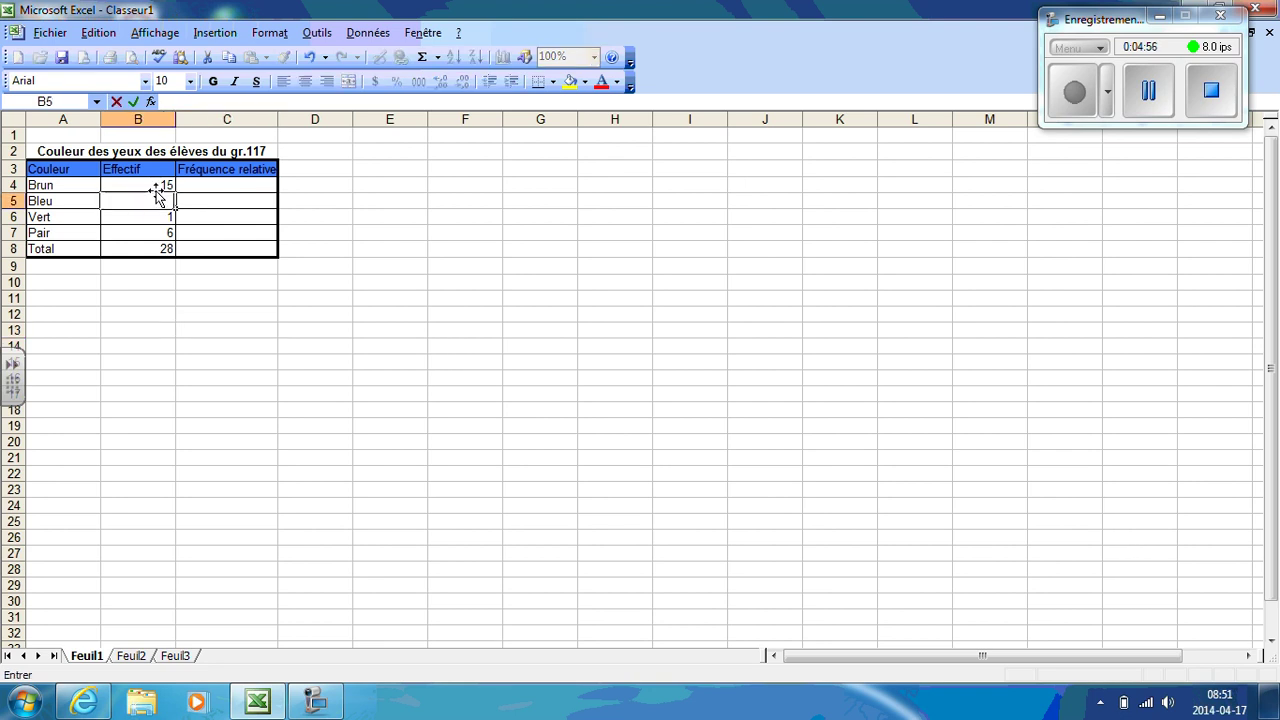
{"action": "type", "text": "5"}
{"action": "left_click", "coordinate": [197, 343]}
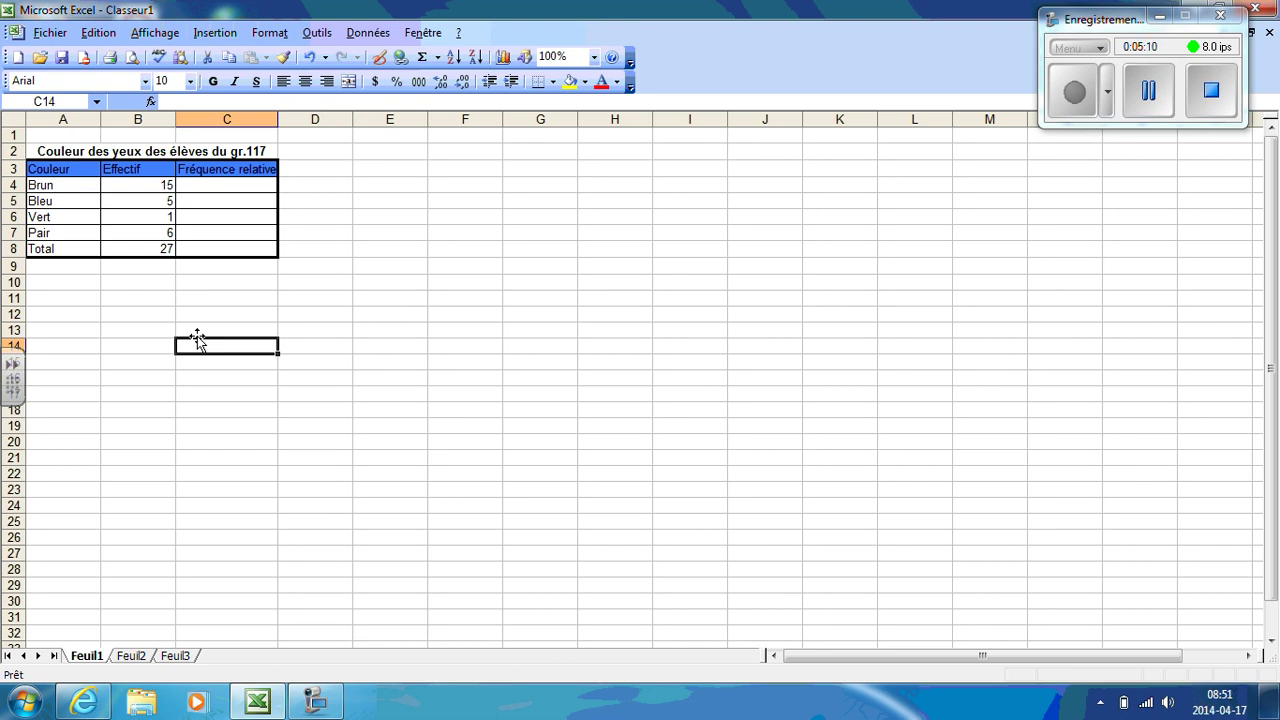
Calculate the relative frequency for Brun in cell C4 with the formula =B4/27*100
{"action": "left_click", "coordinate": [207, 186]}
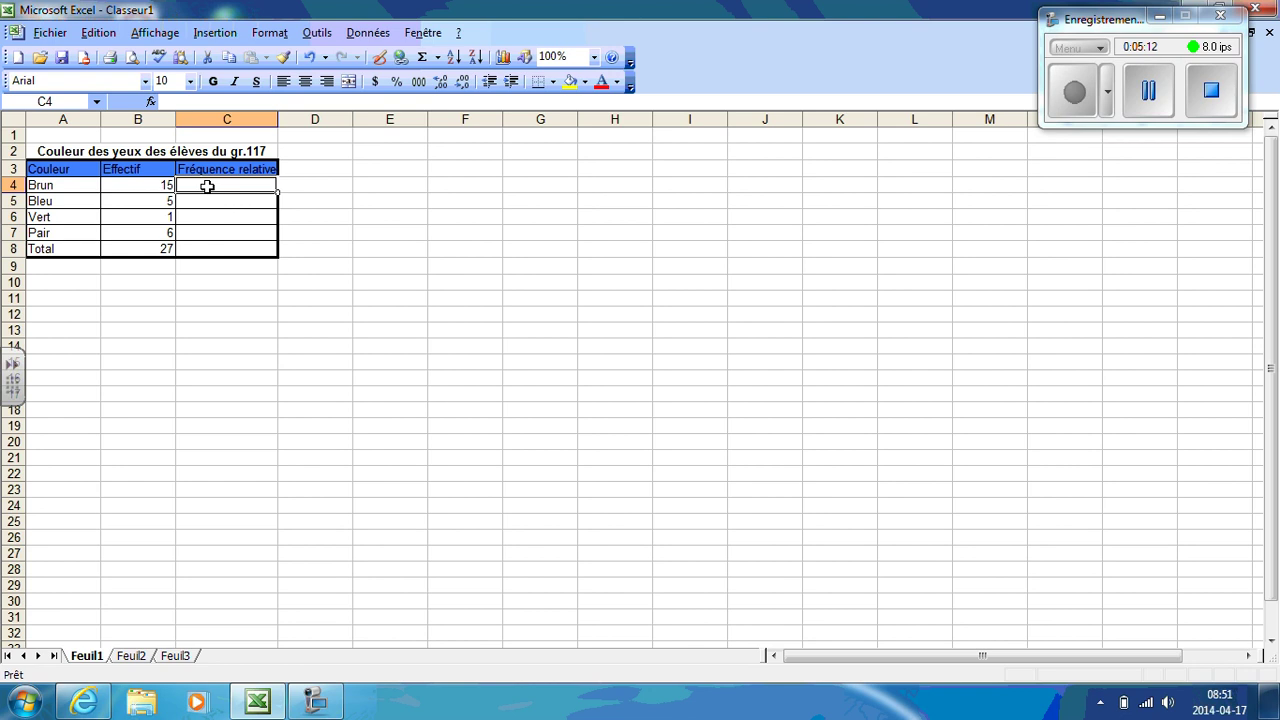
{"action": "type", "text": "="}
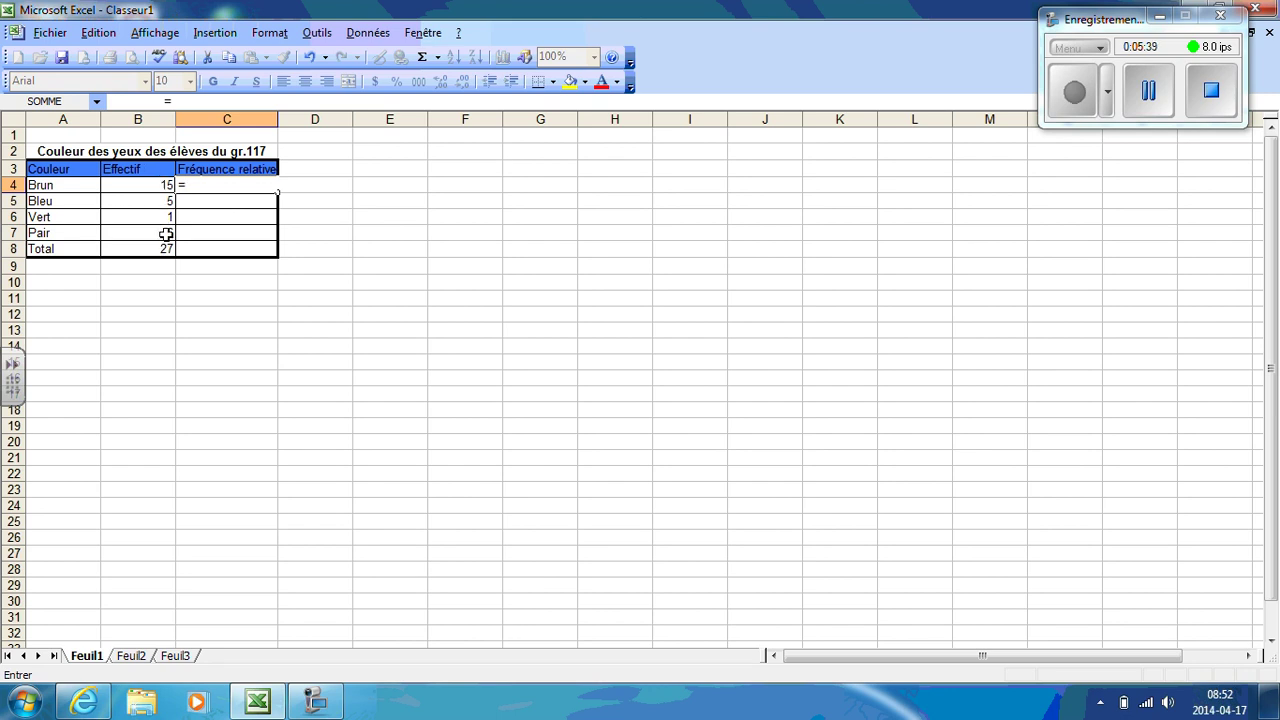
{"action": "left_click", "coordinate": [160, 185]}
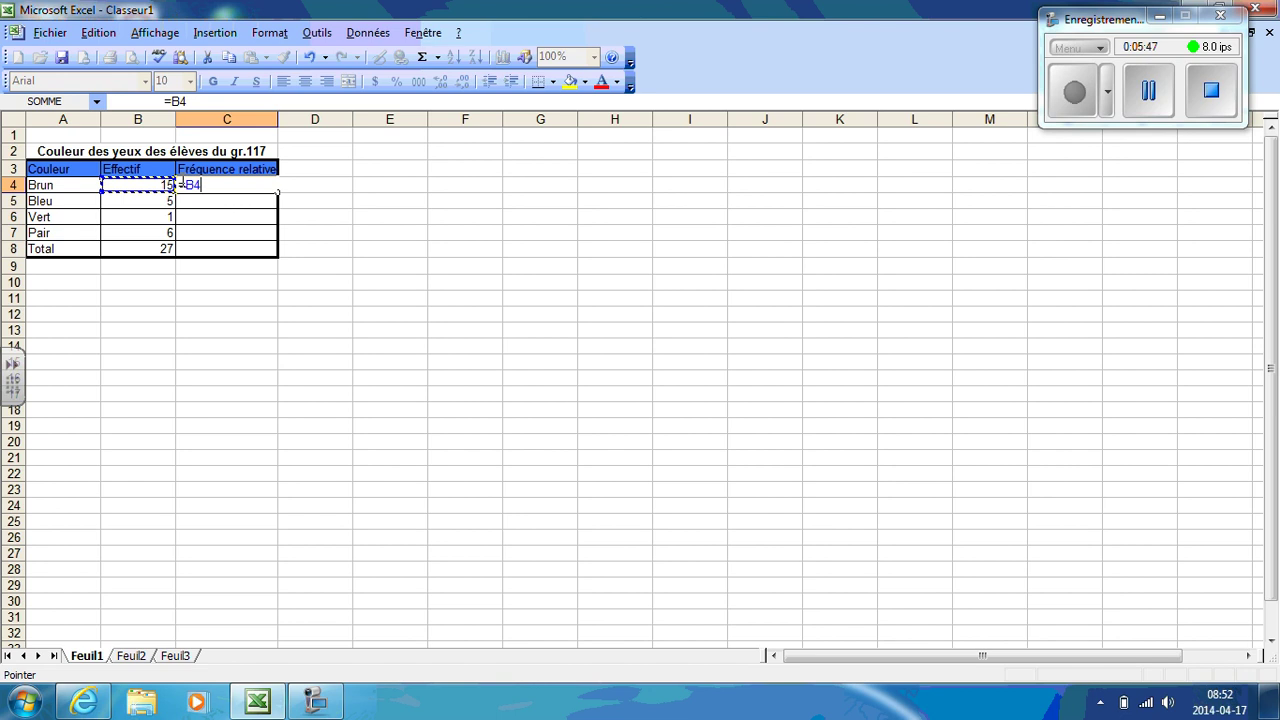
{"action": "type", "text": "/27"}
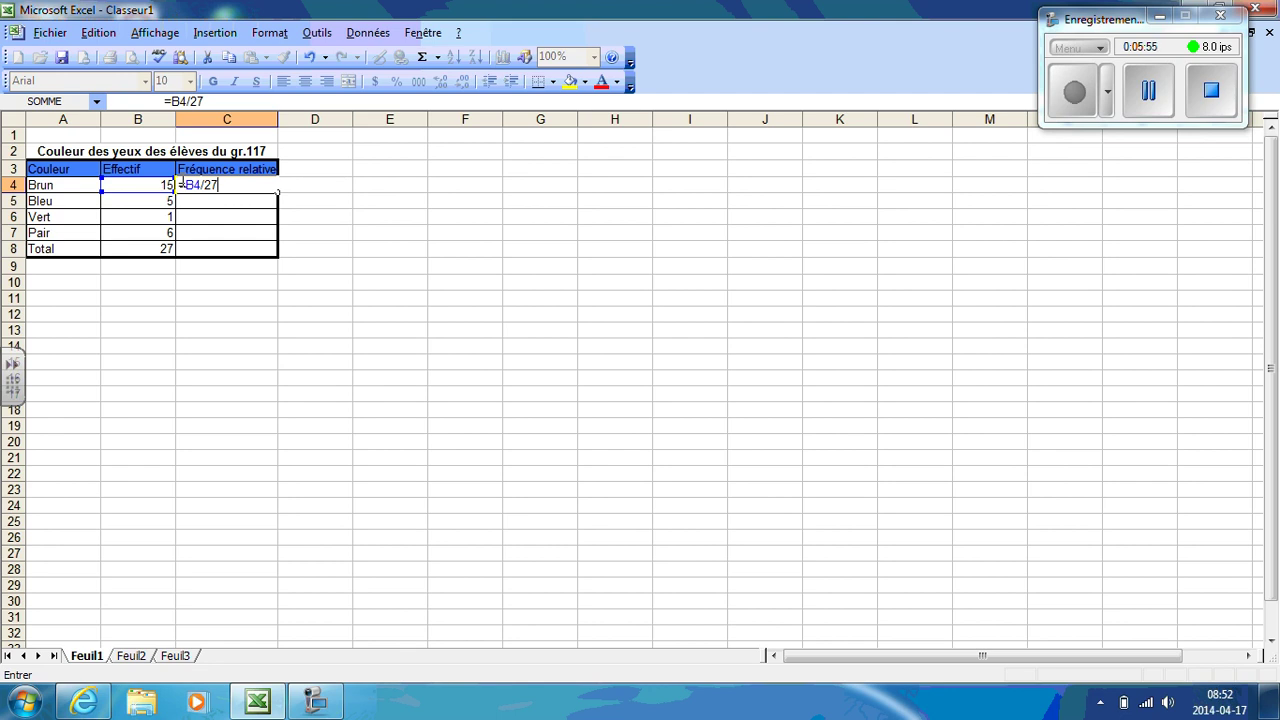
{"action": "type", "text": "*100"}
{"action": "key", "text": "Return"}
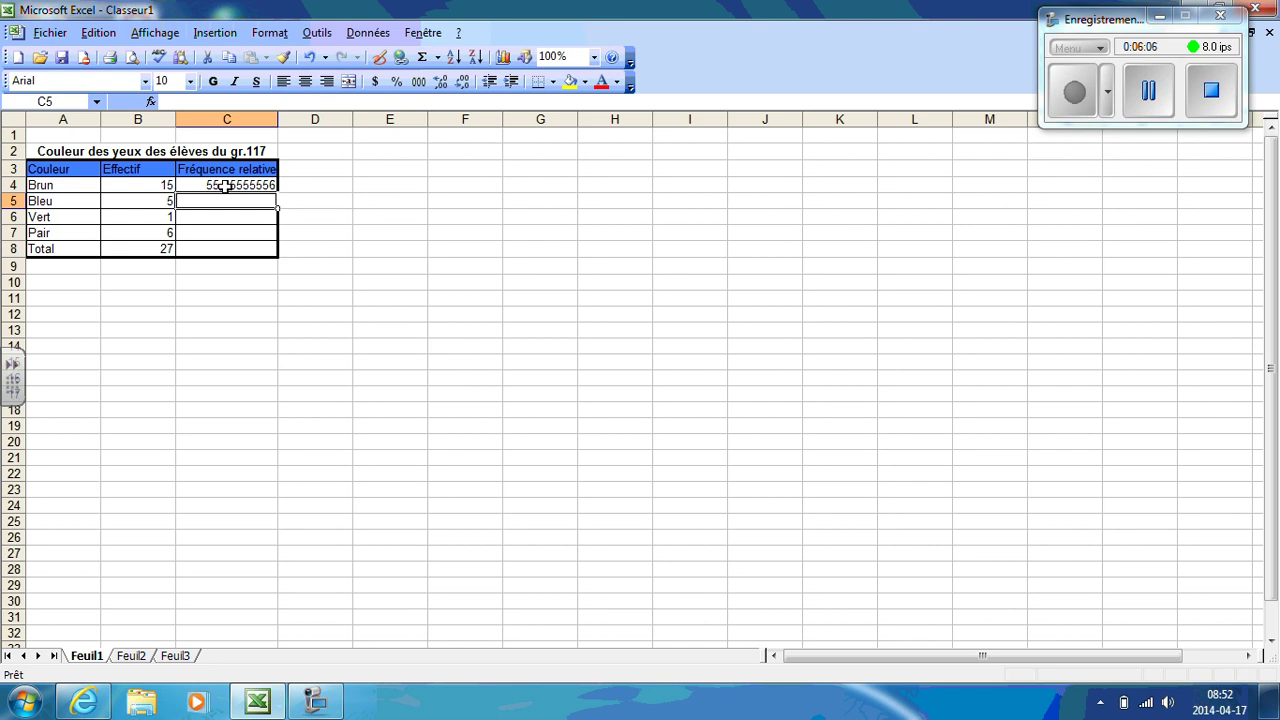
Fill the relative frequency formula from C4 down through C8 and check the formulas in C4:C7
{"action": "left_click", "coordinate": [224, 187]}
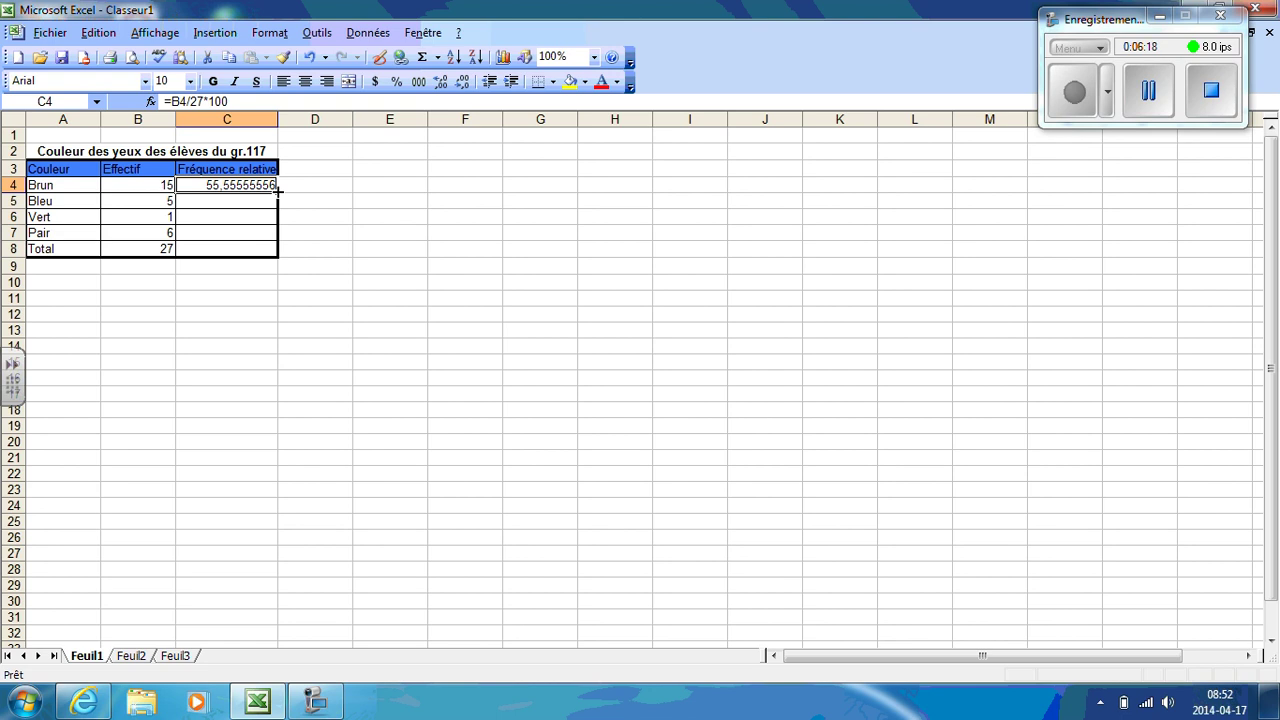
{"action": "left_click_drag", "start_coordinate": [278, 188], "coordinate": [277, 253]}
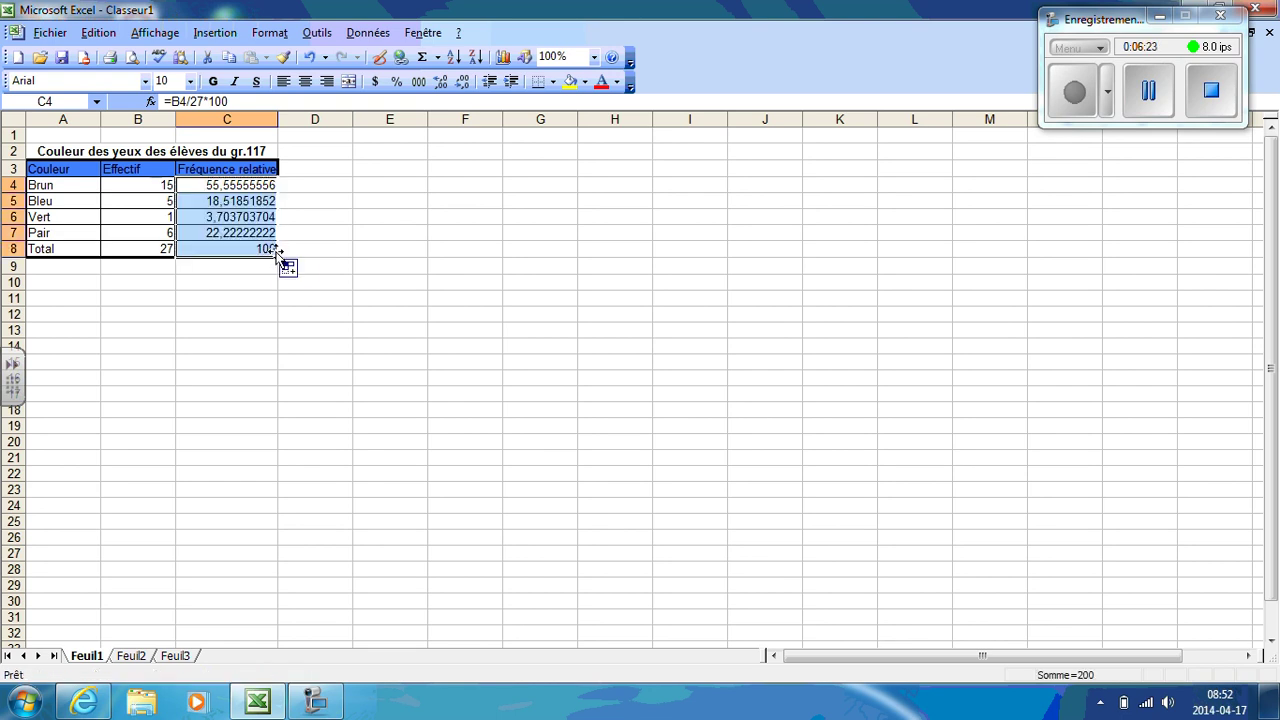
{"action": "left_click", "coordinate": [337, 247]}
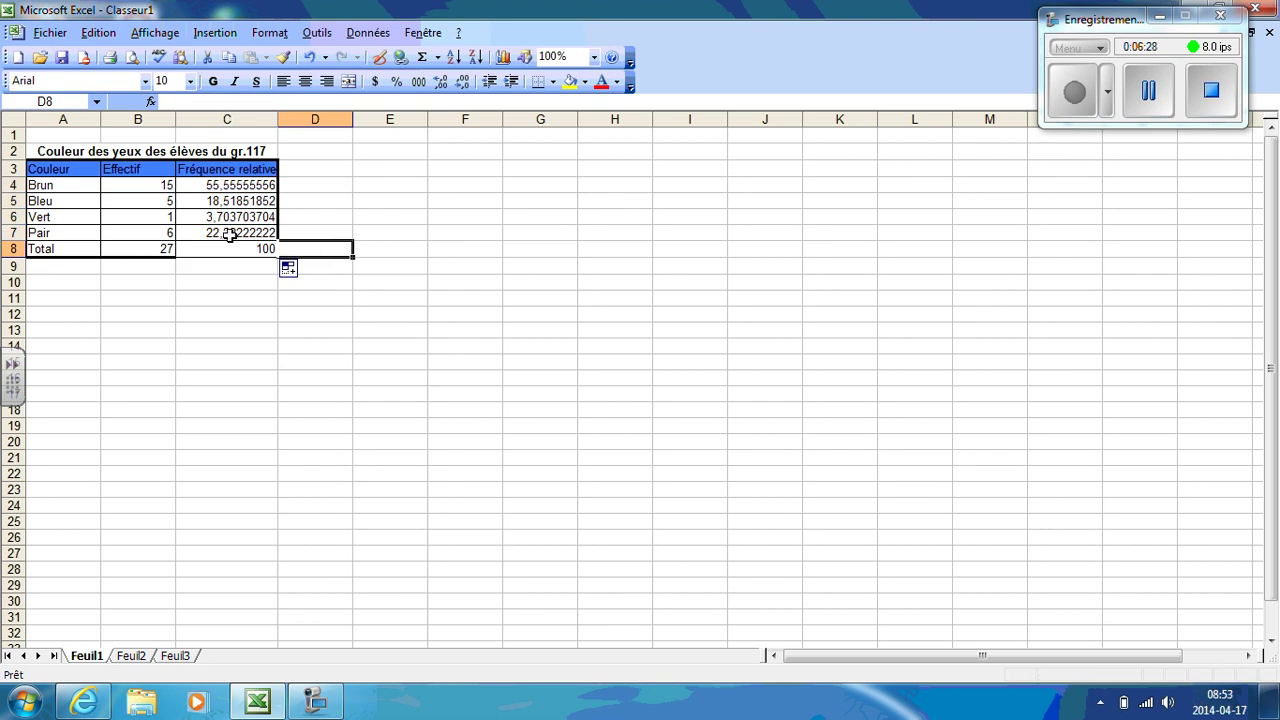
{"action": "left_click", "coordinate": [237, 187]}
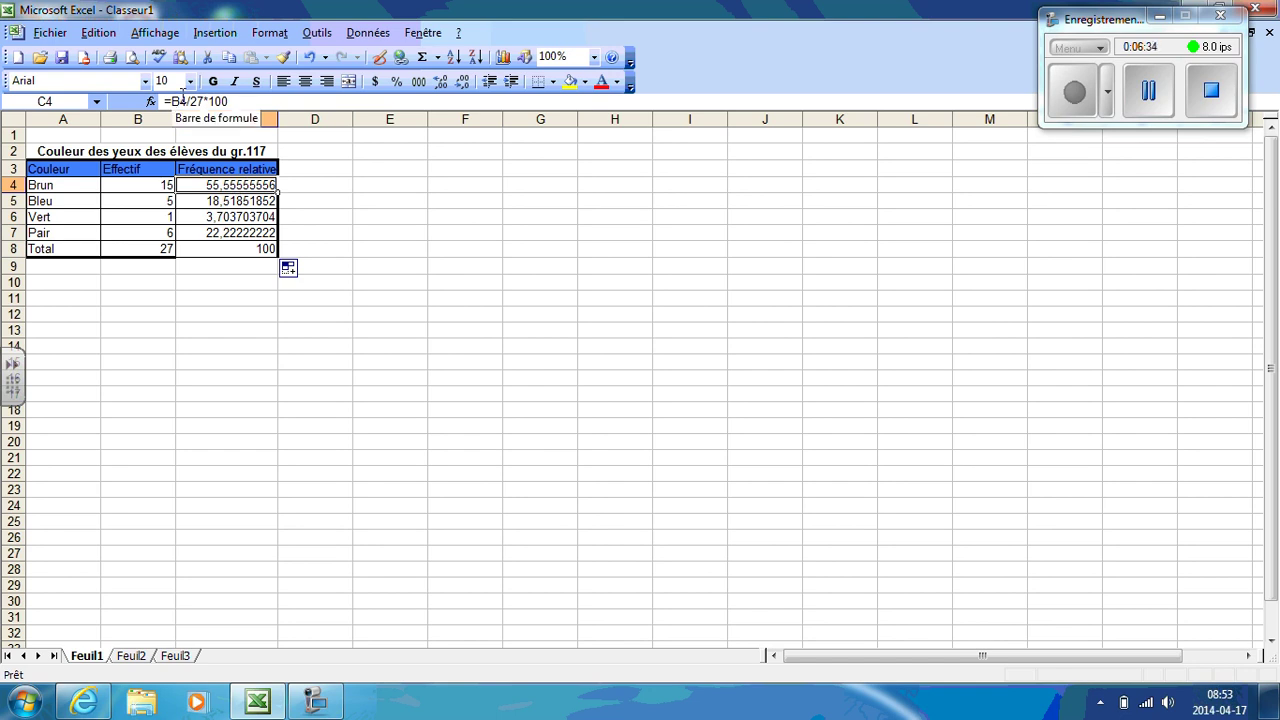
{"action": "left_click", "coordinate": [237, 201]}
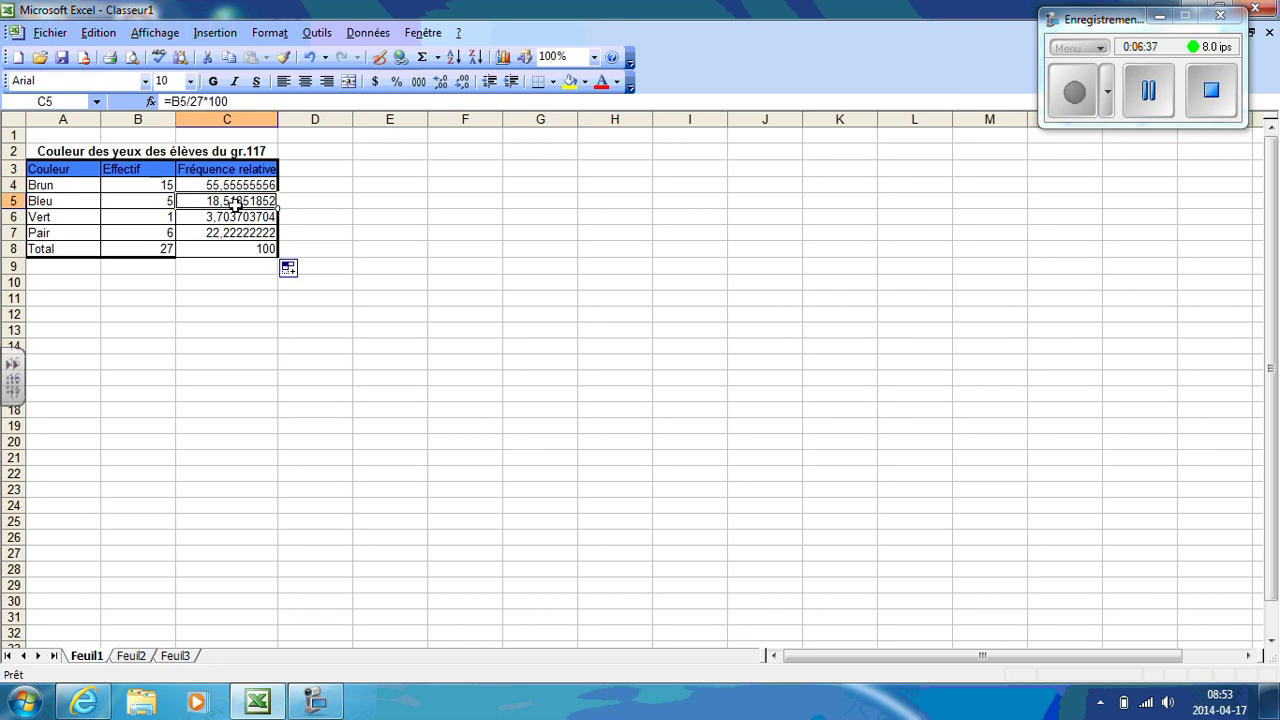
{"action": "left_click", "coordinate": [198, 216]}
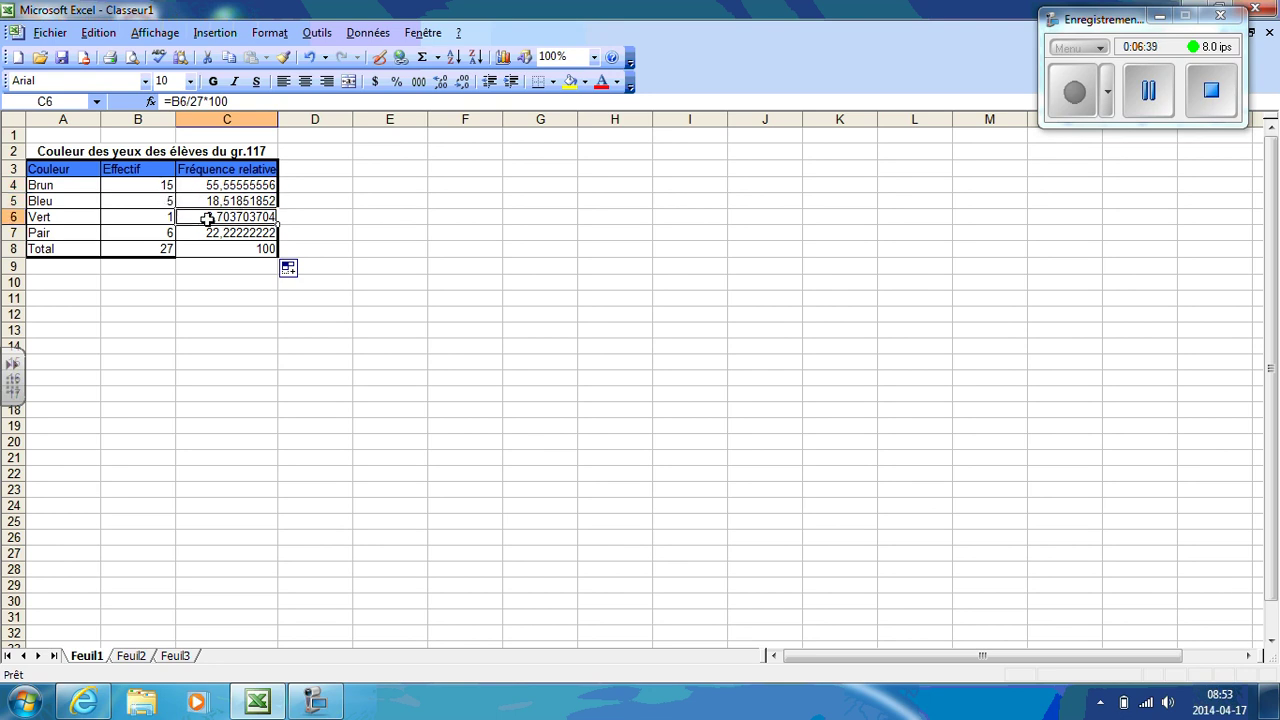
{"action": "left_click", "coordinate": [215, 231]}
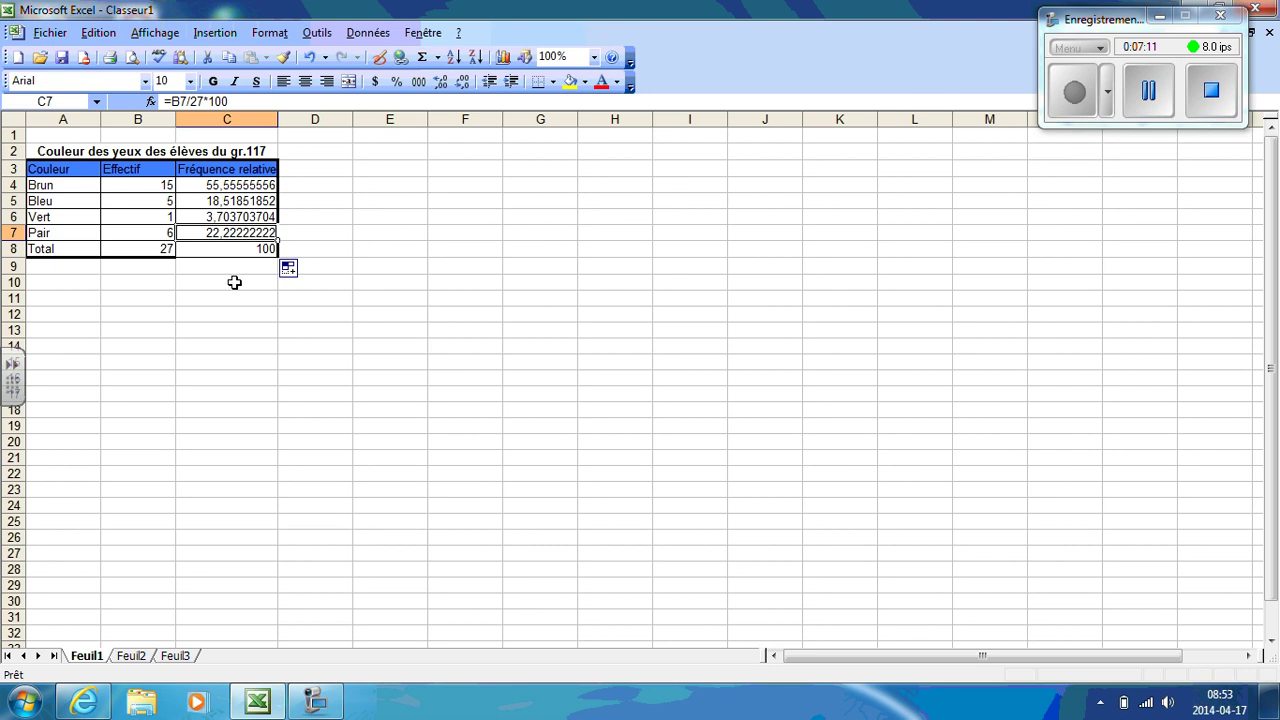
{"action": "left_click", "coordinate": [370, 214]}
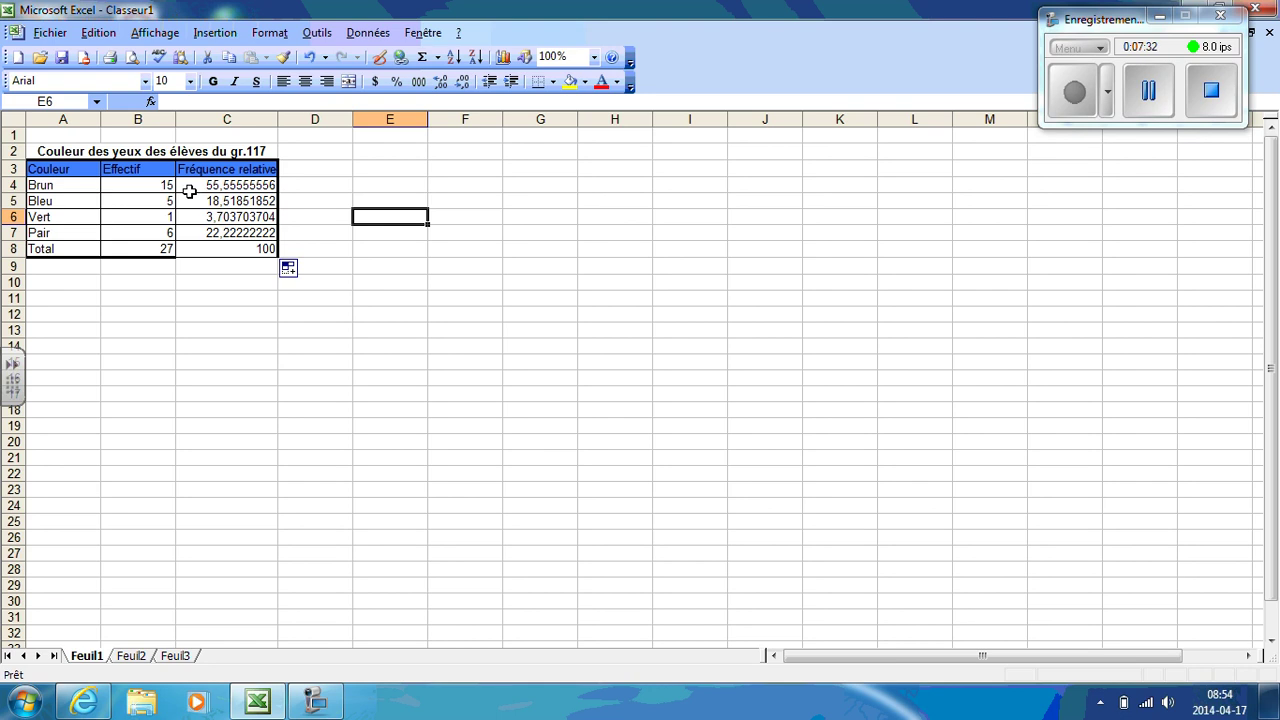
Format the relative frequencies in C4:C8 with the Nombre category and 2 decimals
{"action": "left_click_drag", "start_coordinate": [188, 189], "coordinate": [258, 249]}
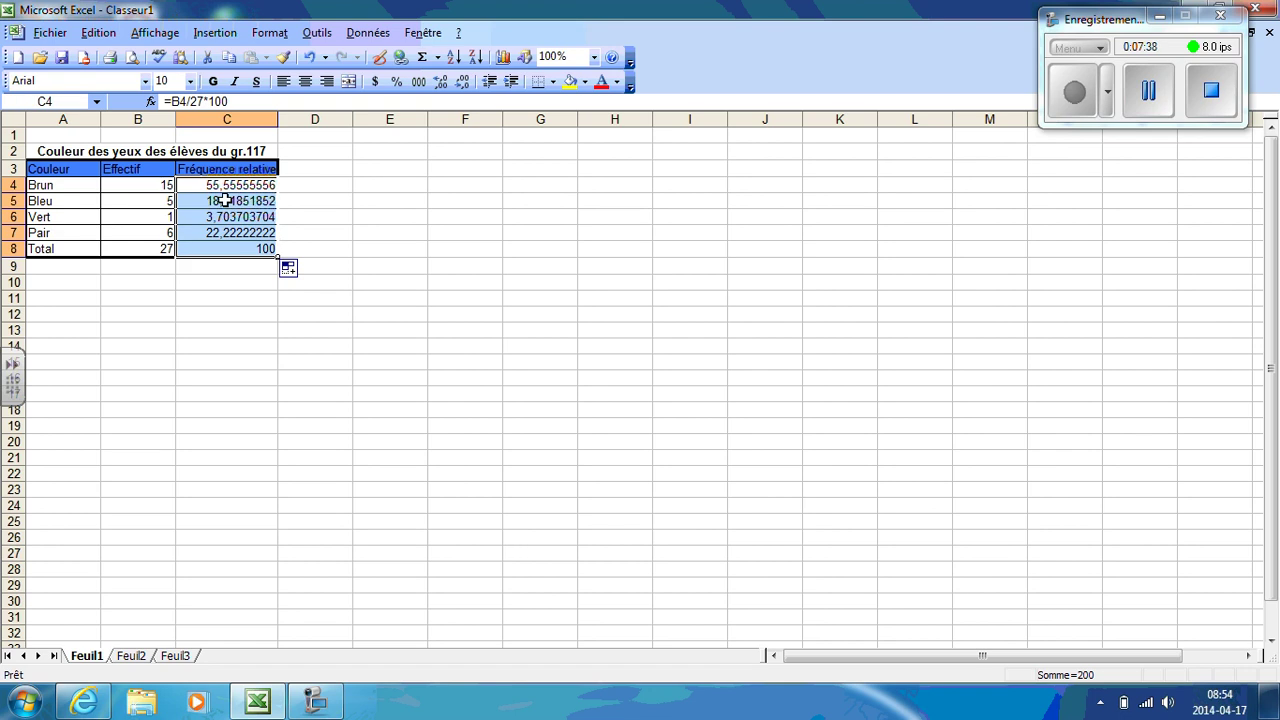
{"action": "right_click", "coordinate": [224, 201]}
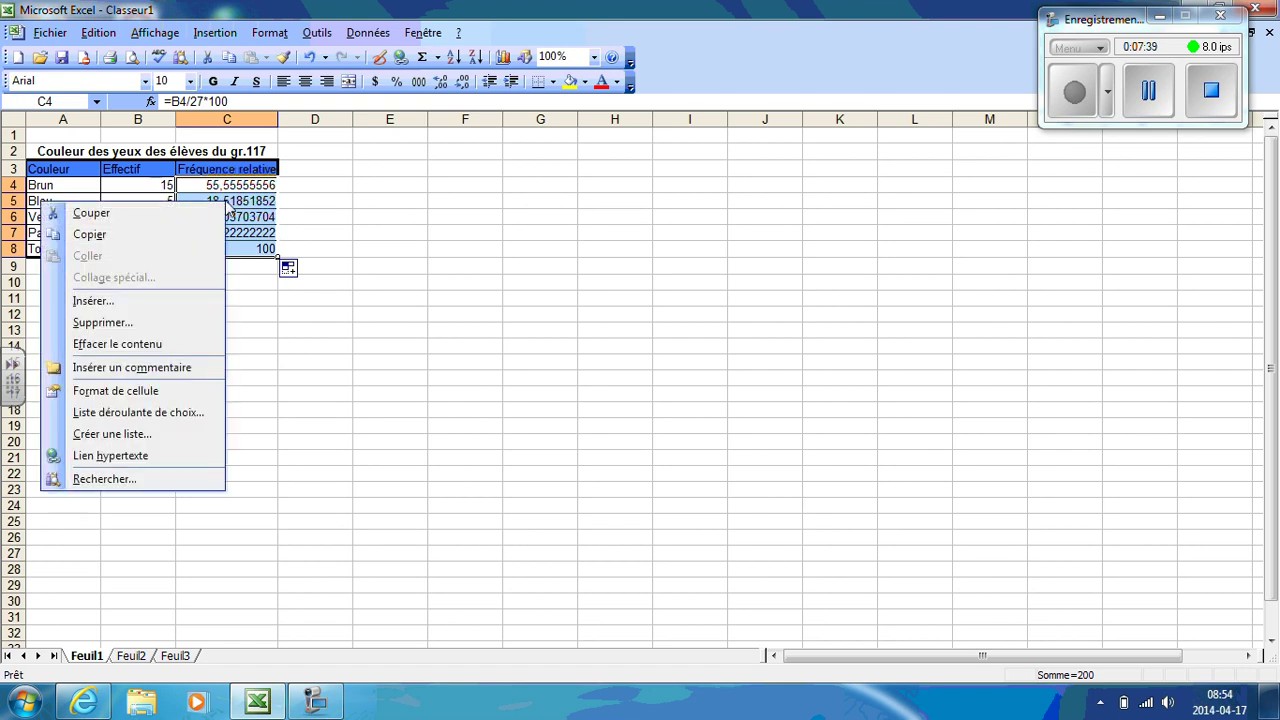
{"action": "left_click", "coordinate": [155, 399]}
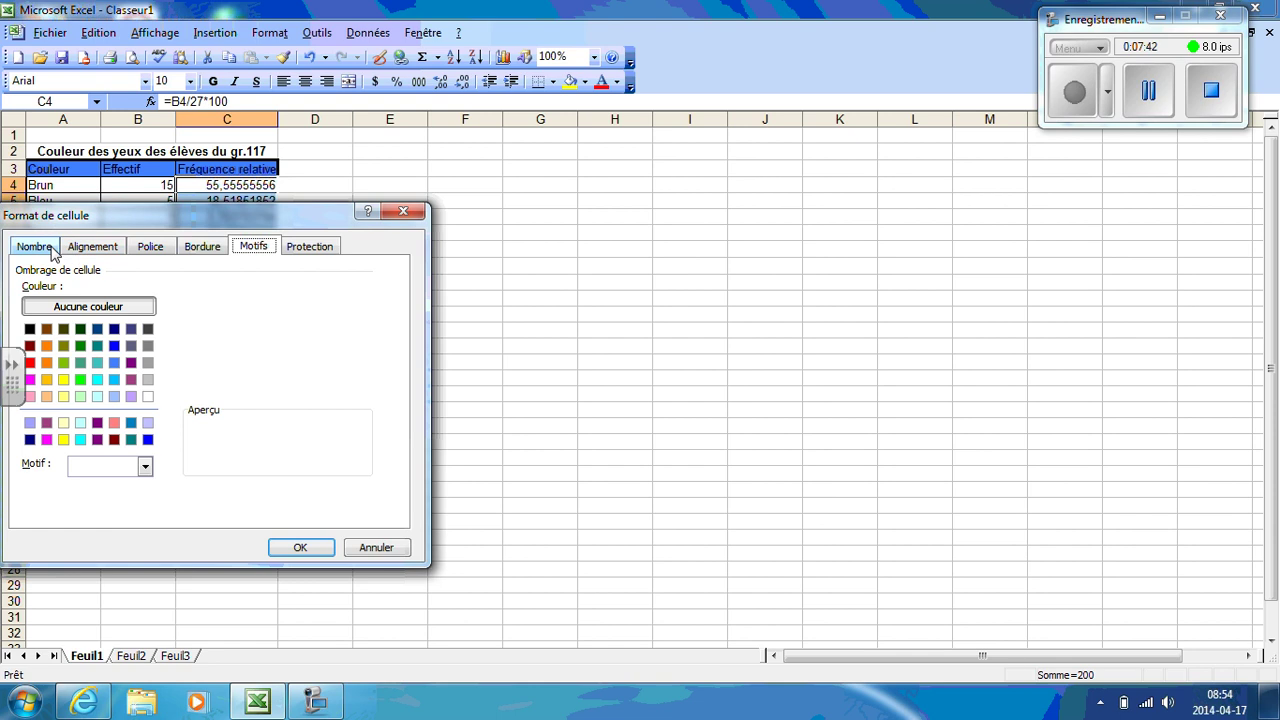
{"action": "left_click", "coordinate": [50, 249]}
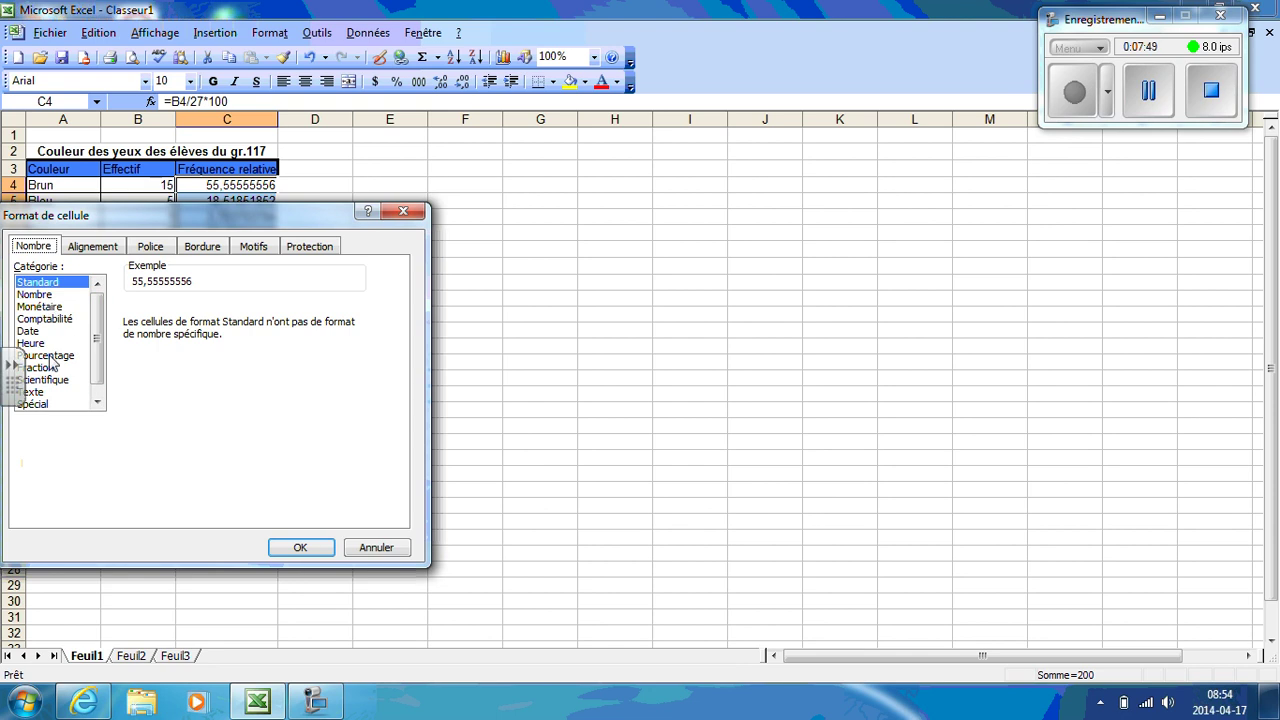
{"action": "left_click", "coordinate": [43, 297]}
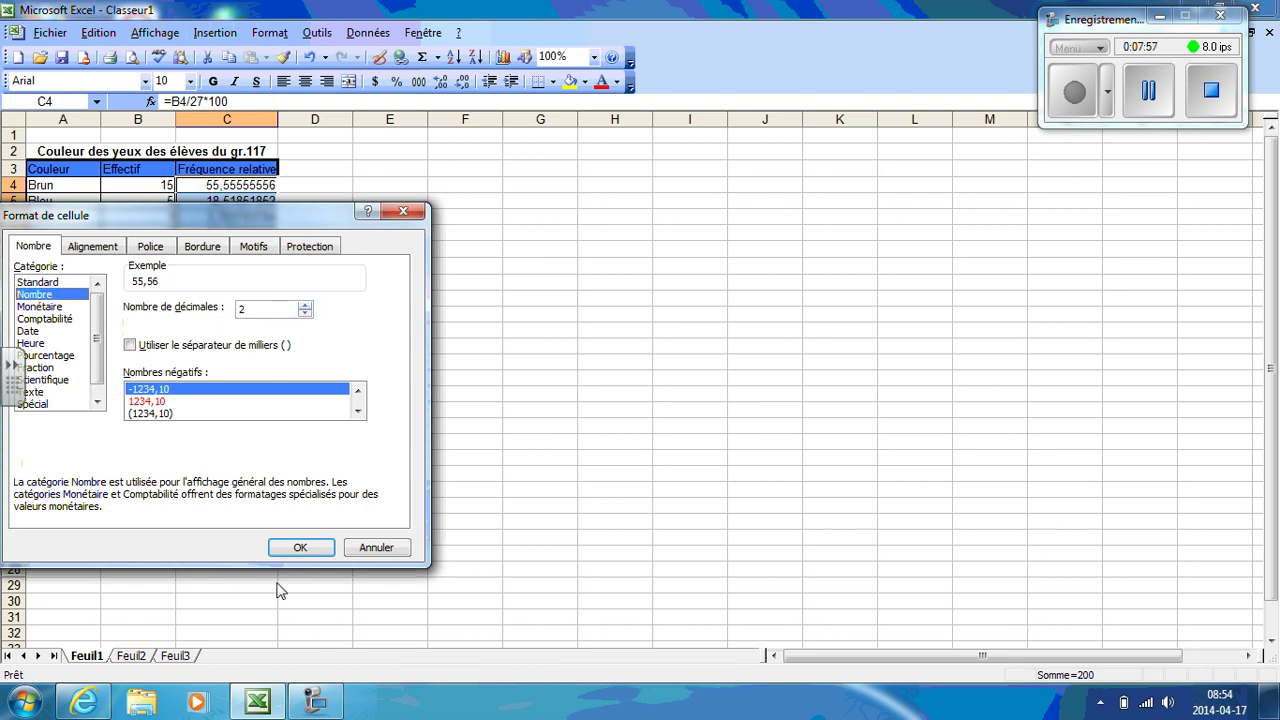
{"action": "left_click", "coordinate": [302, 549]}
{"action": "left_click", "coordinate": [391, 352]}
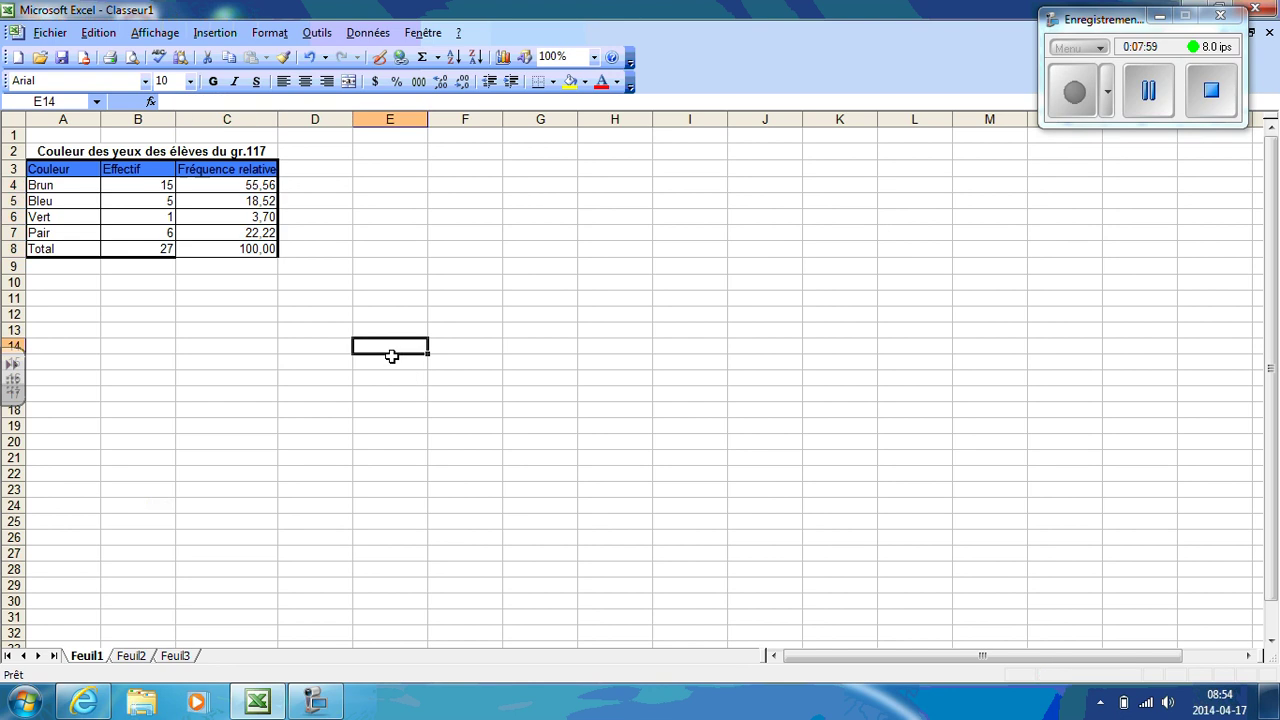
{"action": "left_click", "coordinate": [210, 389]}
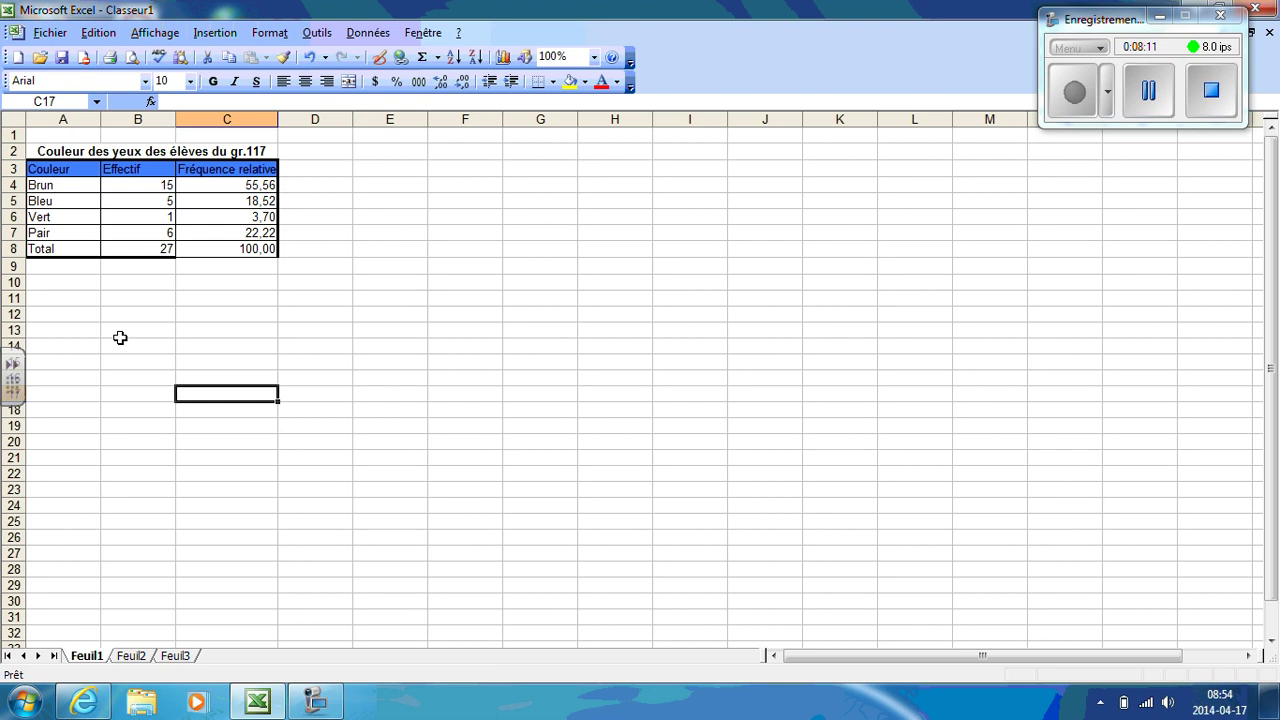
Centre the contents of all table cells in A3:C8 horizontally
{"action": "left_click", "coordinate": [43, 170]}
{"action": "left_click_drag", "start_coordinate": [43, 170], "coordinate": [229, 251]}
{"action": "left_click", "coordinate": [304, 82]}
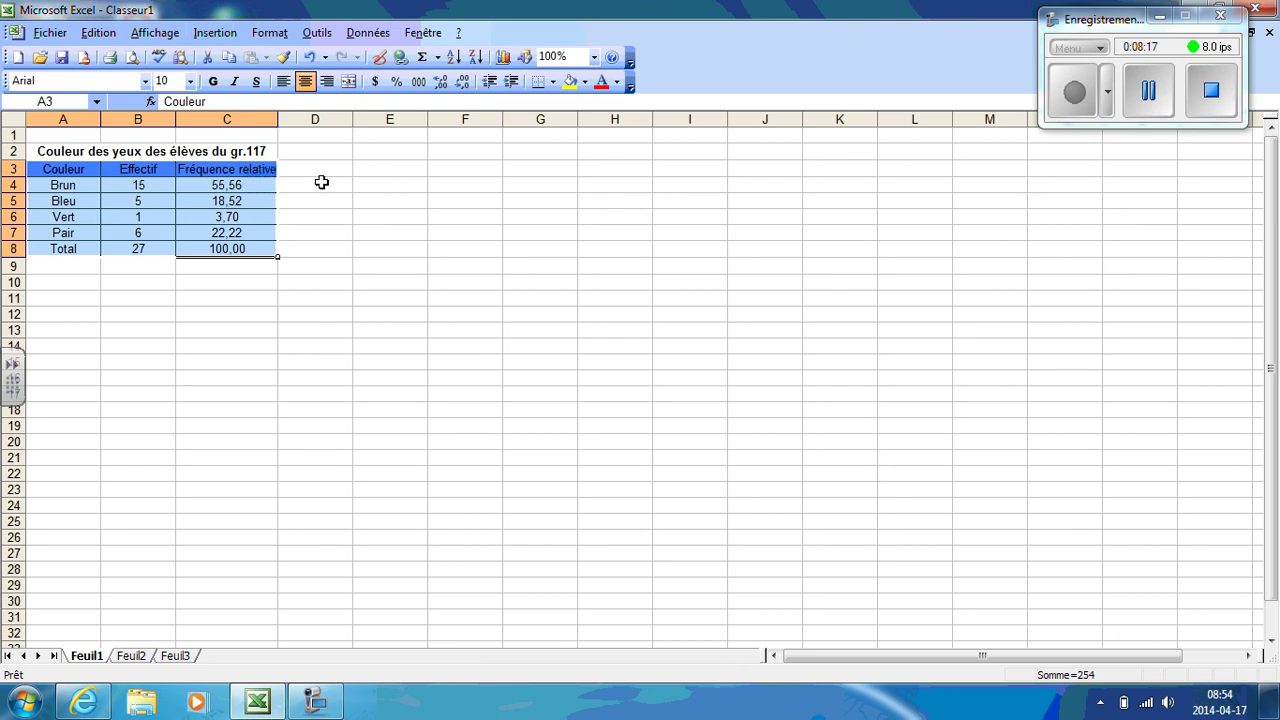
{"action": "left_click", "coordinate": [395, 396]}
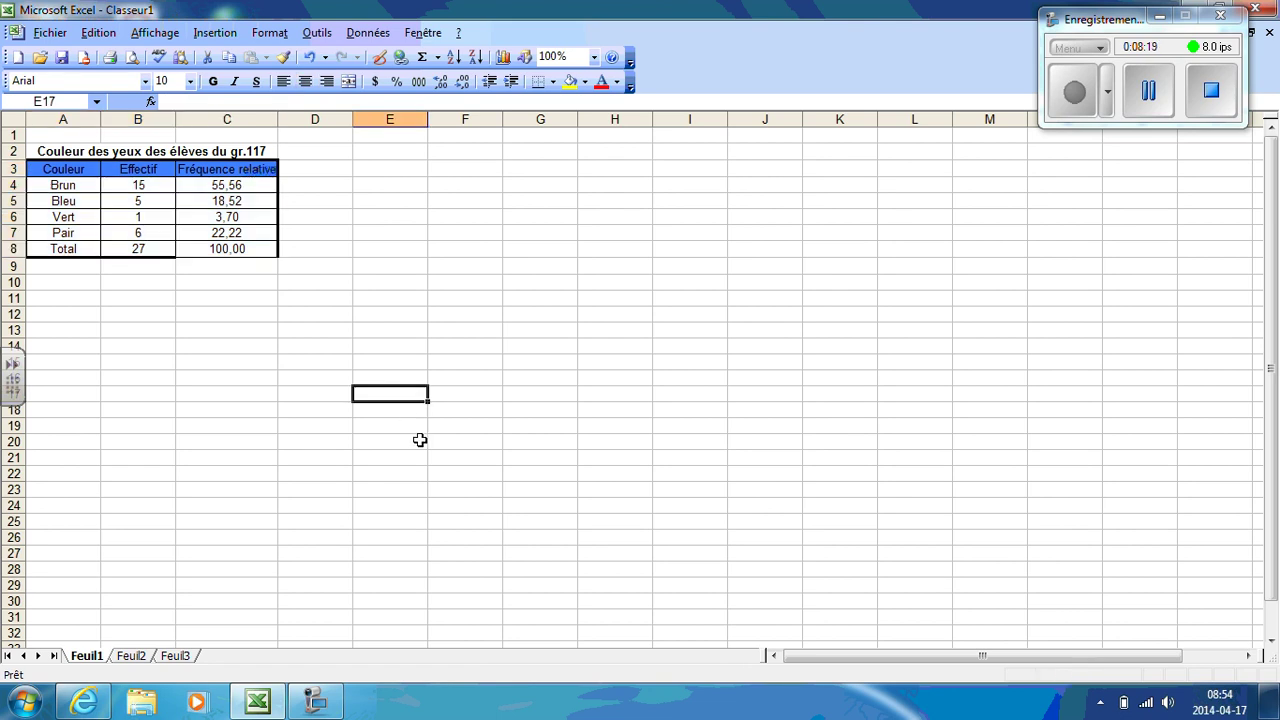